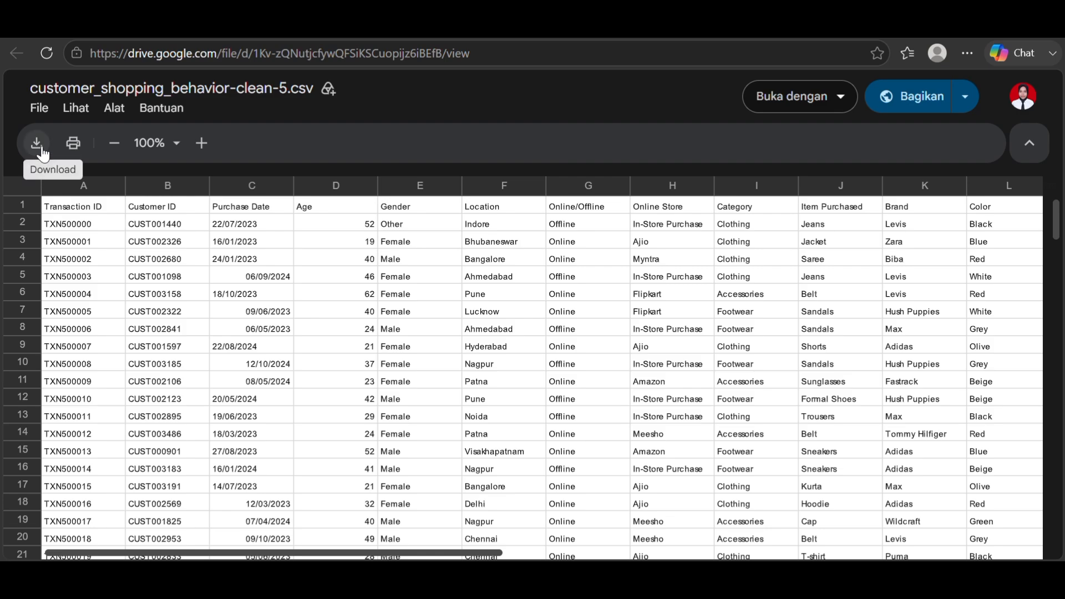
Download customer_shopping_behavior-clean-5.csv from Google Drive, open it in Excel and look through its rows.
left_click(39, 109)
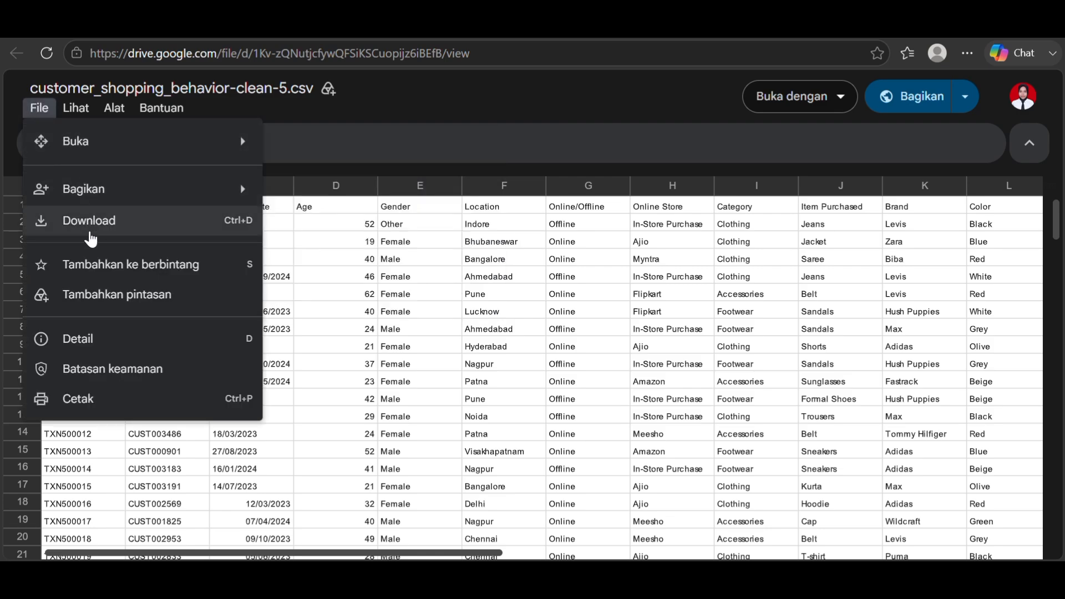
left_click(143, 231)
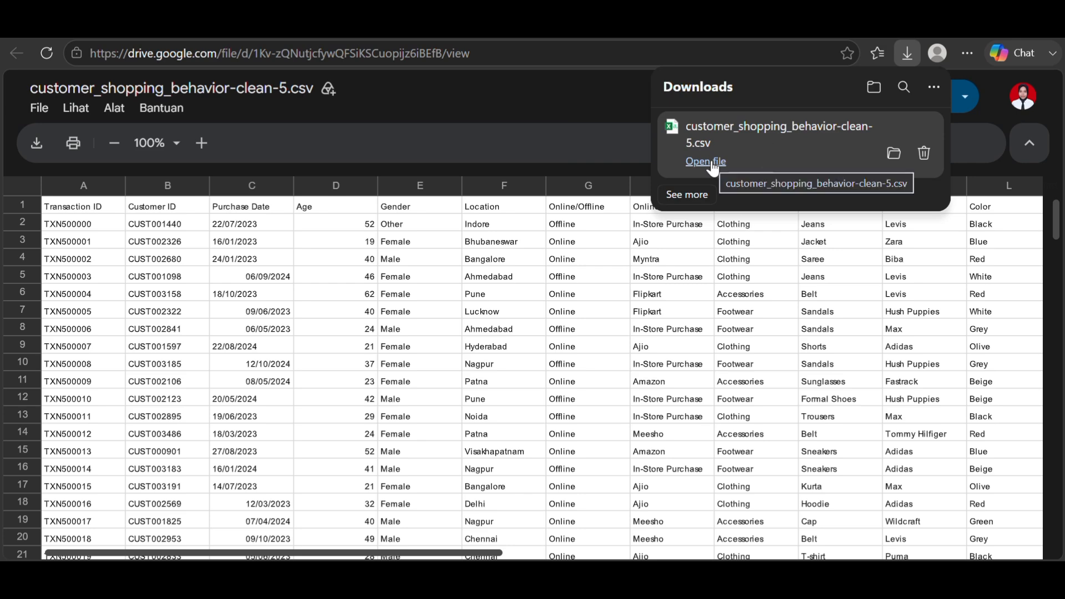
left_click(706, 162)
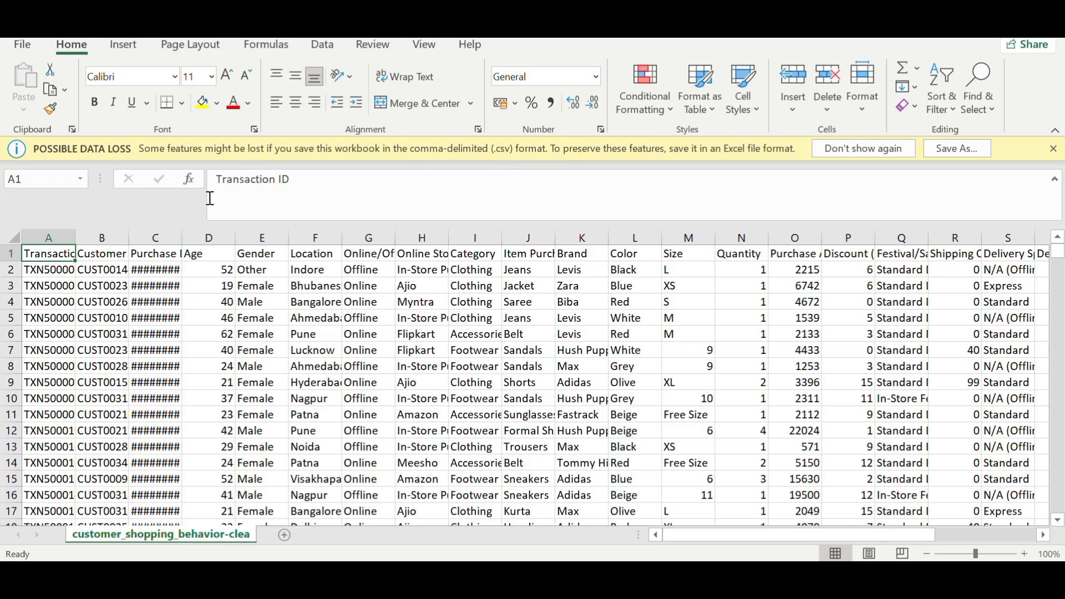
scroll(261, 272, "down", 3)
scroll(733, 316, "down", 20)
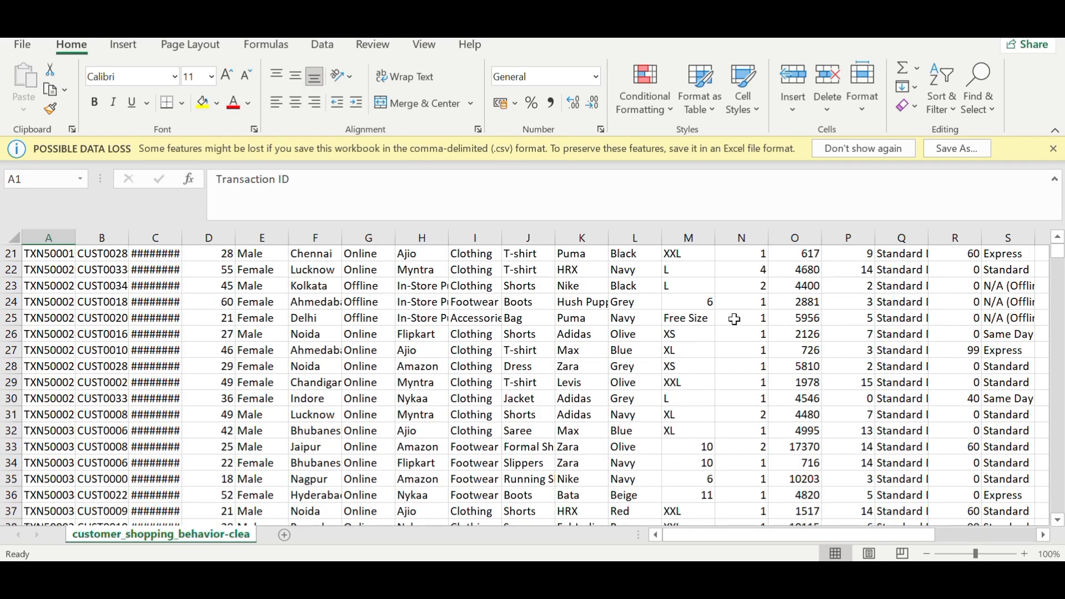
scroll(735, 320, "down", 11)
scroll(733, 316, "up", 20)
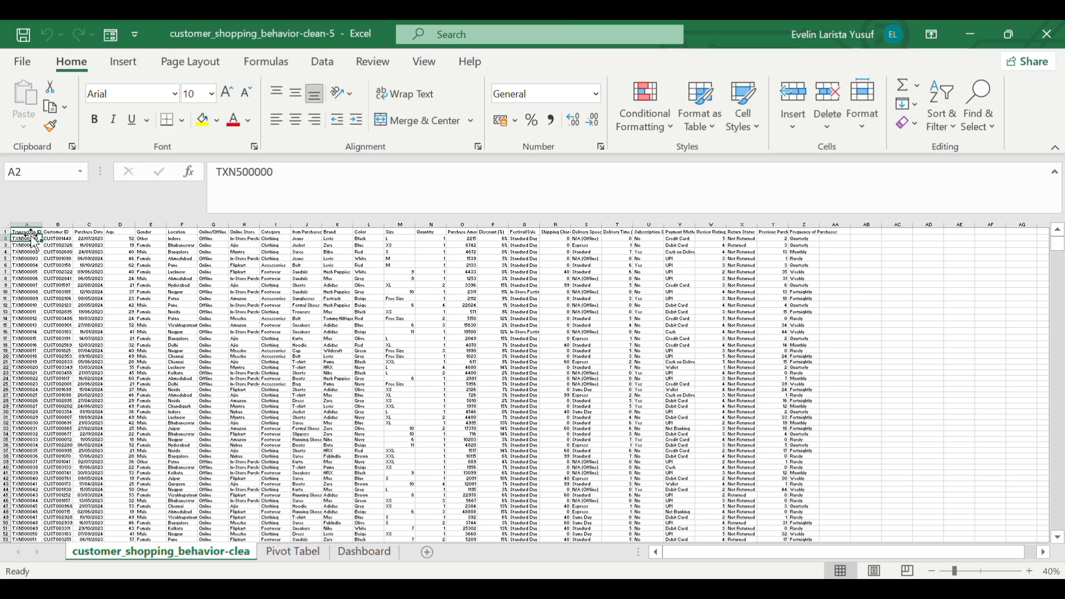
Create a PivotTable from the full shopping data range A1:Z10001, placed in cell A1 of the existing Pivot Tabel sheet.
key("ctrl+shift+End")
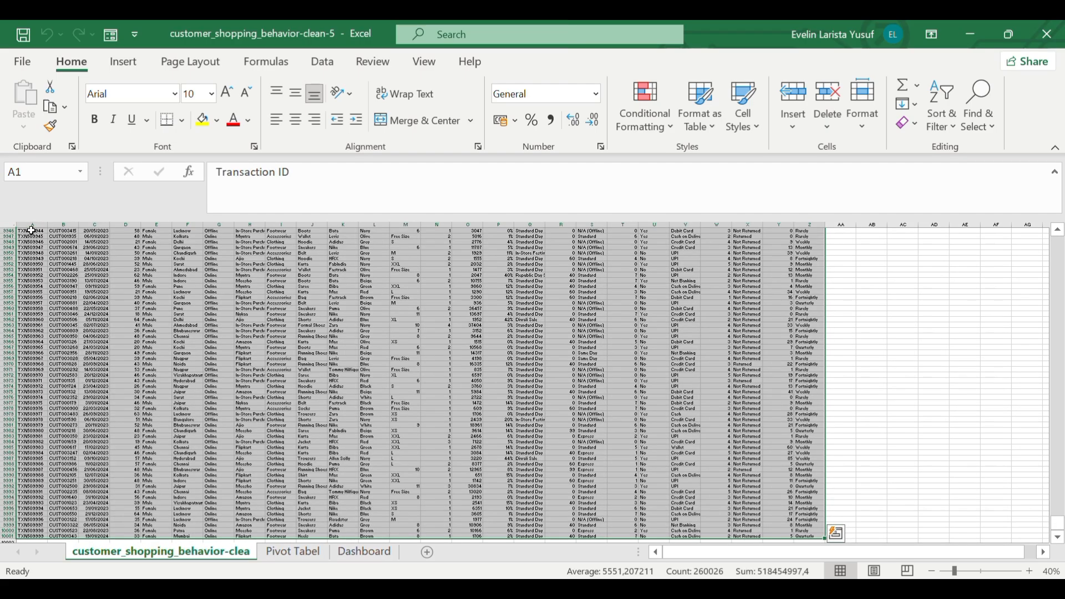
scroll(105, 313, "up", 15)
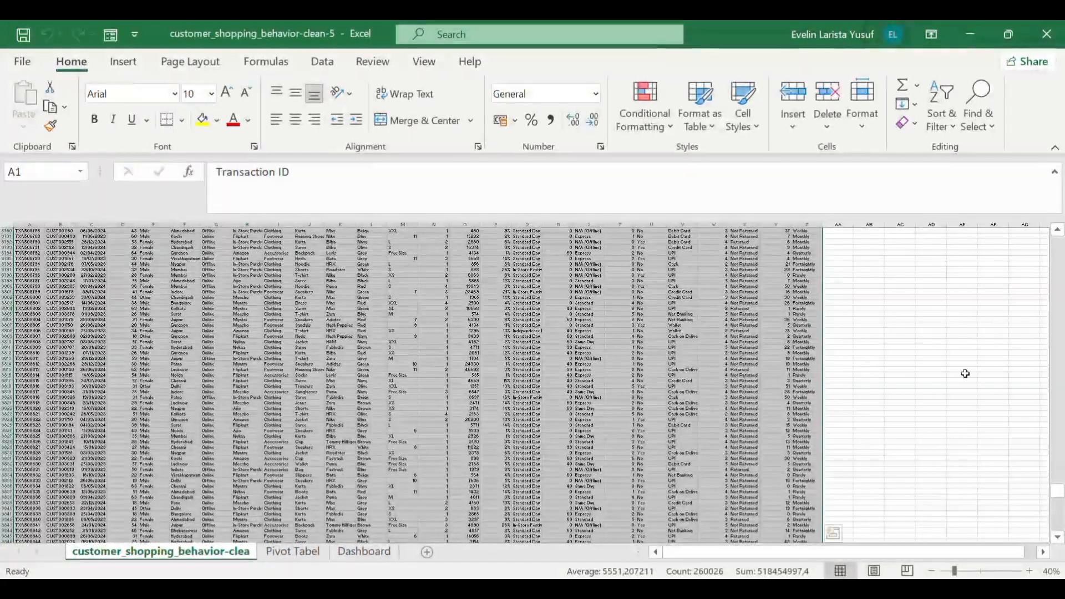
left_click_drag(1057, 522, 1061, 236)
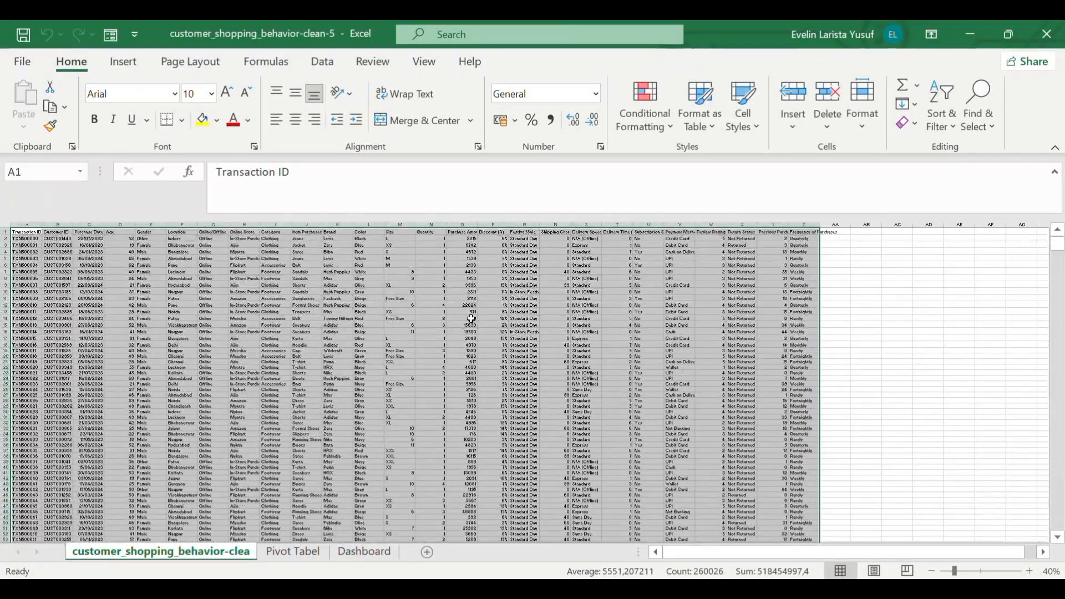
left_click(135, 68)
left_click(31, 120)
left_click(387, 341)
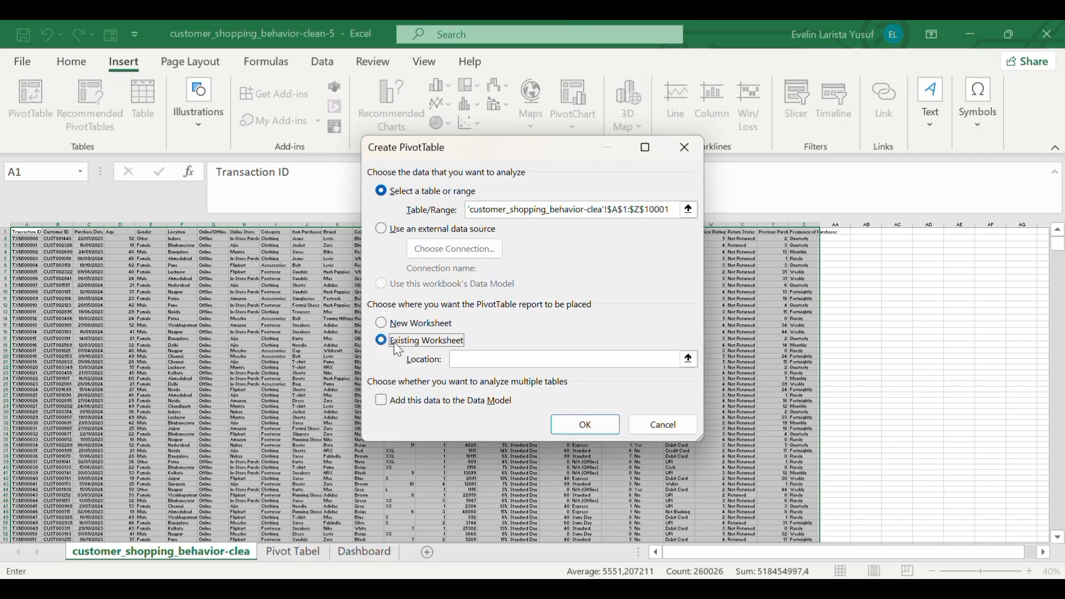
left_click(280, 552)
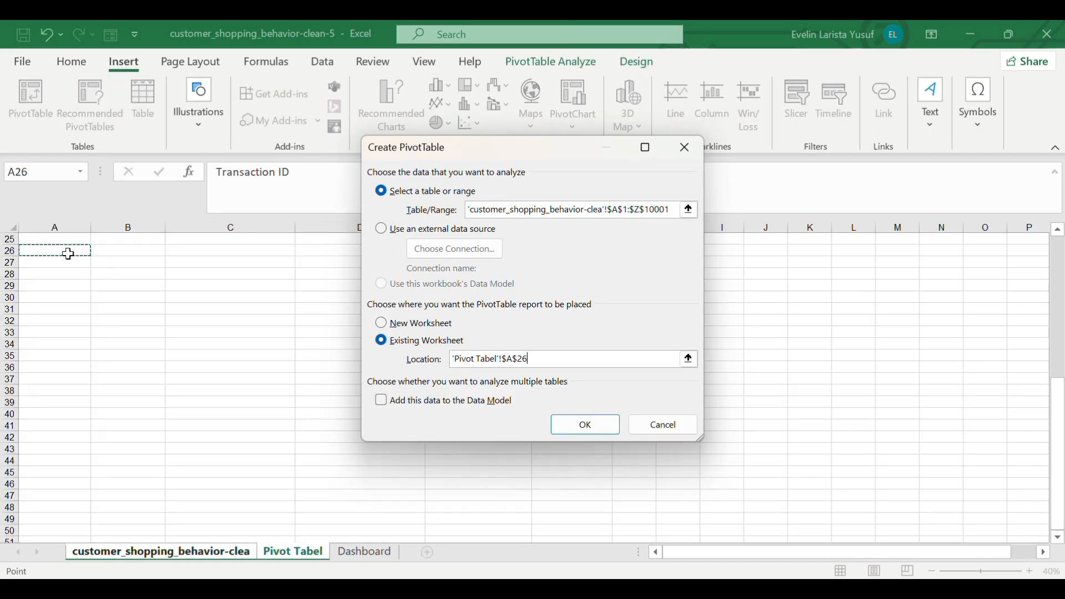
left_click(569, 428)
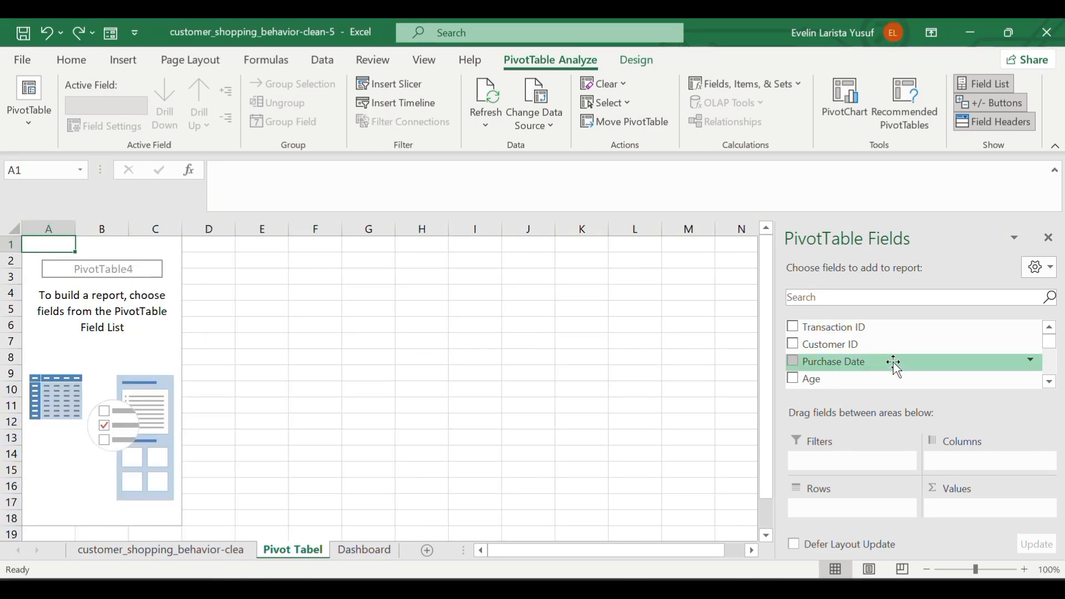
Set Payment Method as the PivotTable's rows and add the sum of Purchase Amount as its values.
scroll(894, 365, "down", 4)
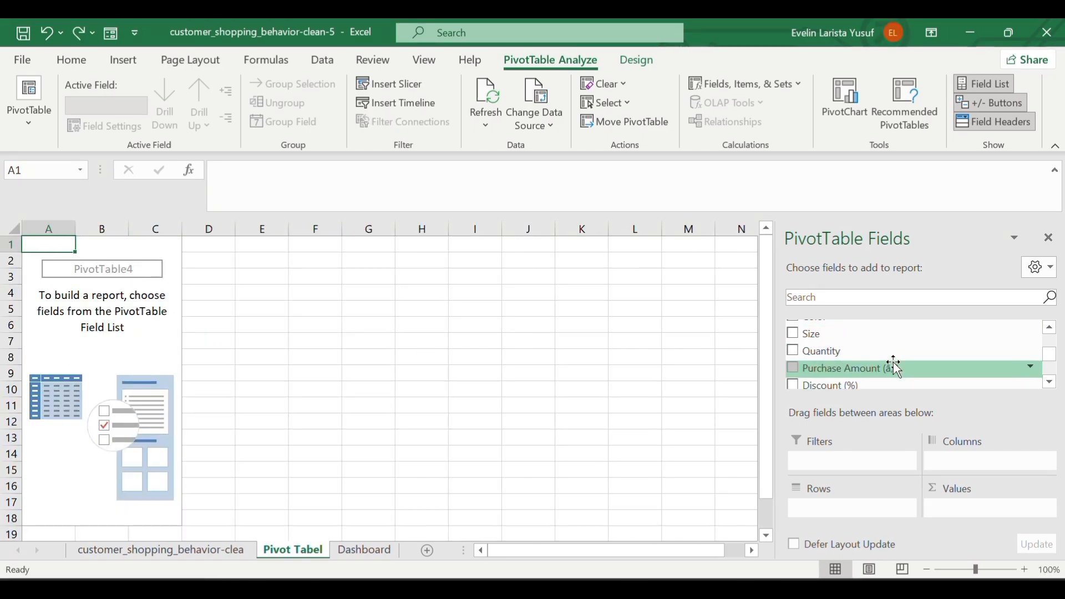
scroll(893, 365, "down", 5)
scroll(894, 364, "up", 1)
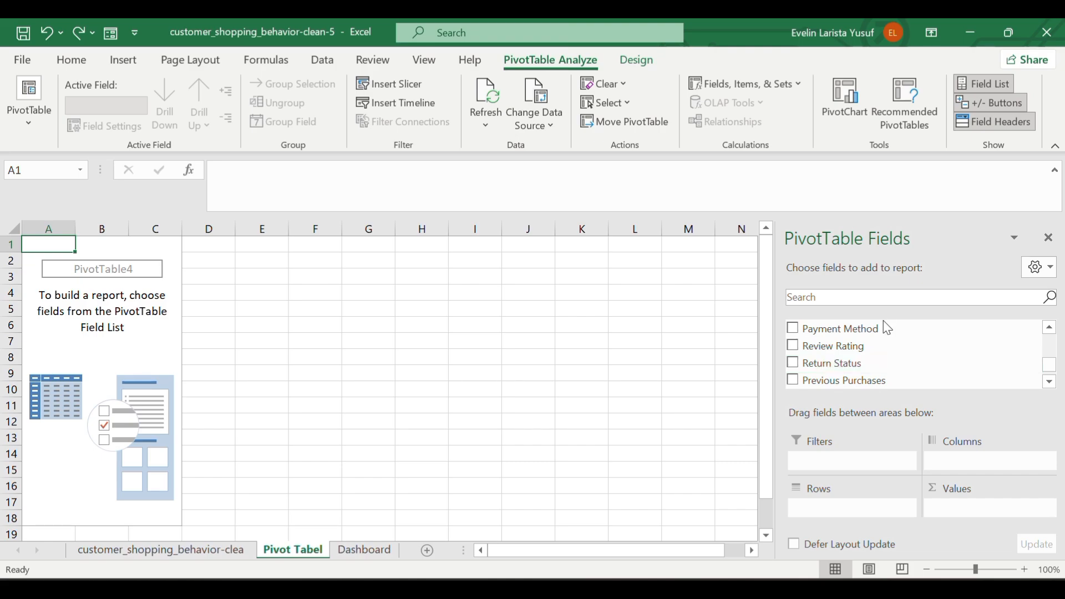
left_click_drag(883, 333, 880, 504)
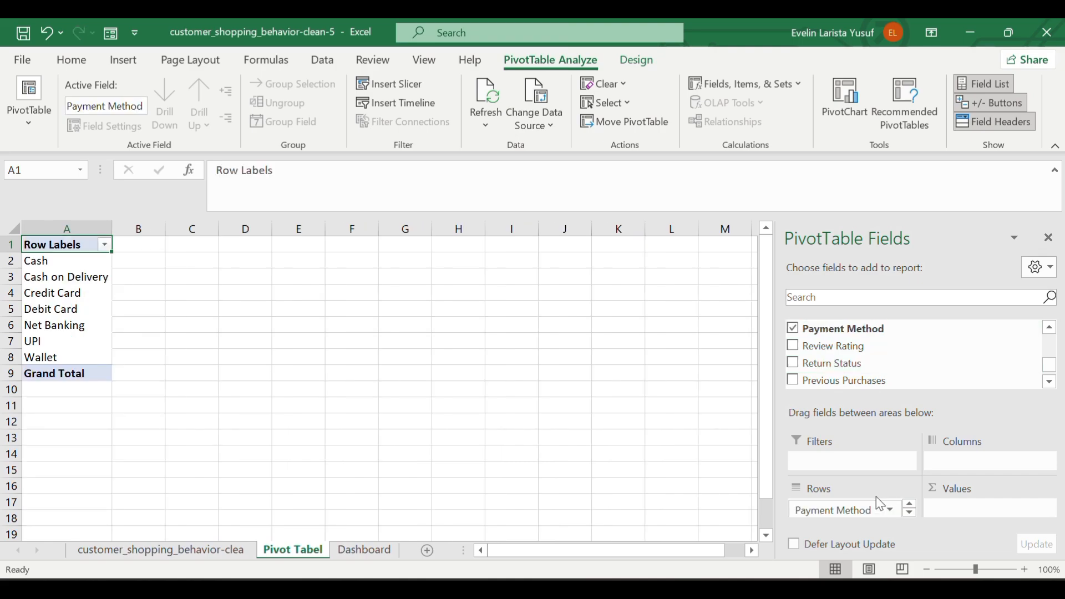
scroll(917, 355, "up", 3)
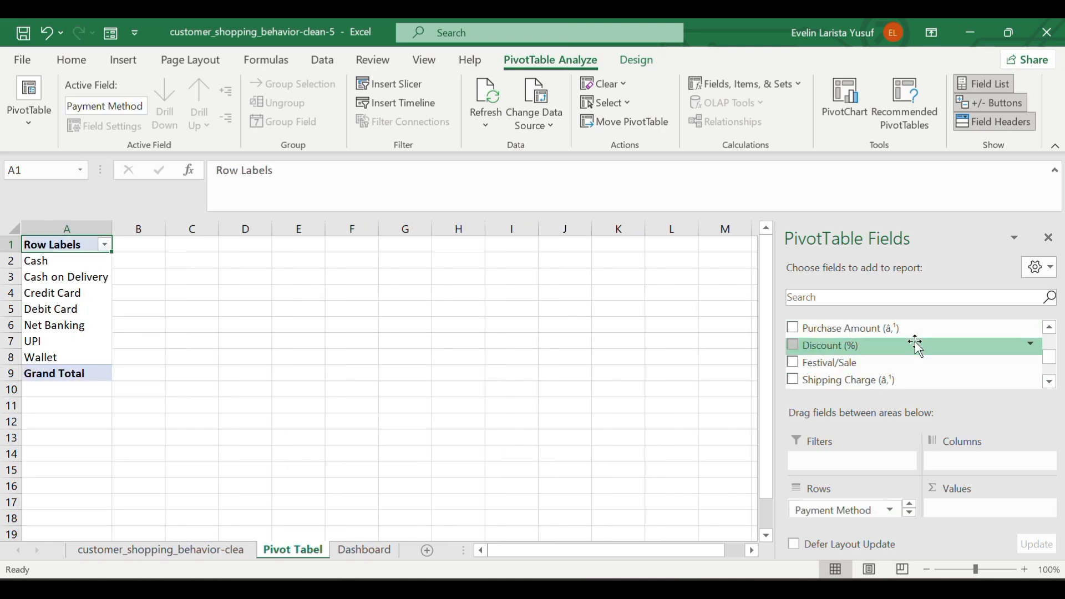
left_click_drag(913, 348, 976, 502)
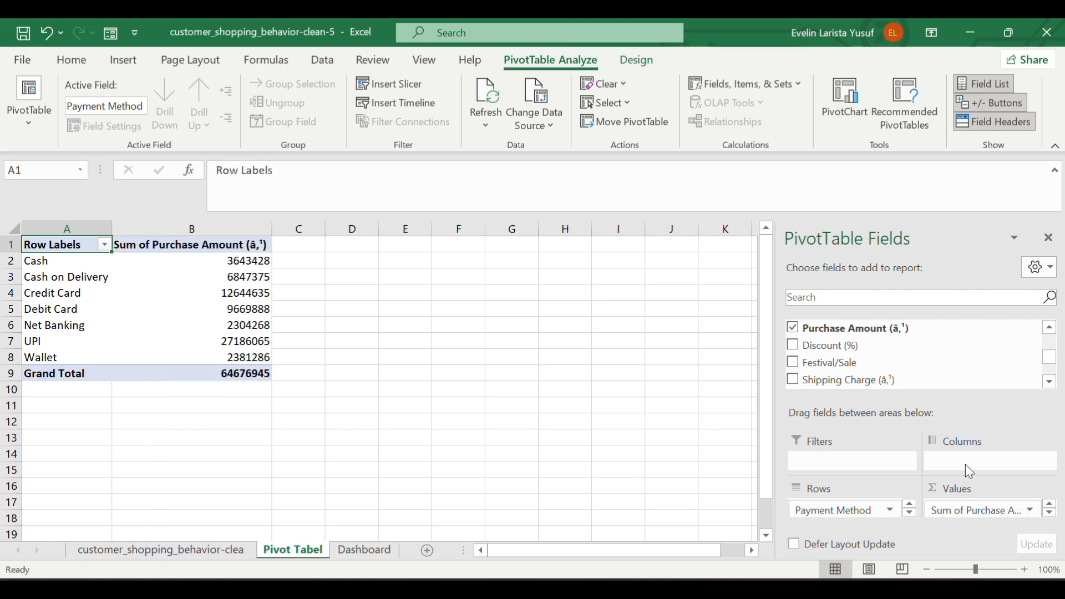
Add the sum of Quantity to the values of the payment method PivotTable.
scroll(901, 364, "up", 5)
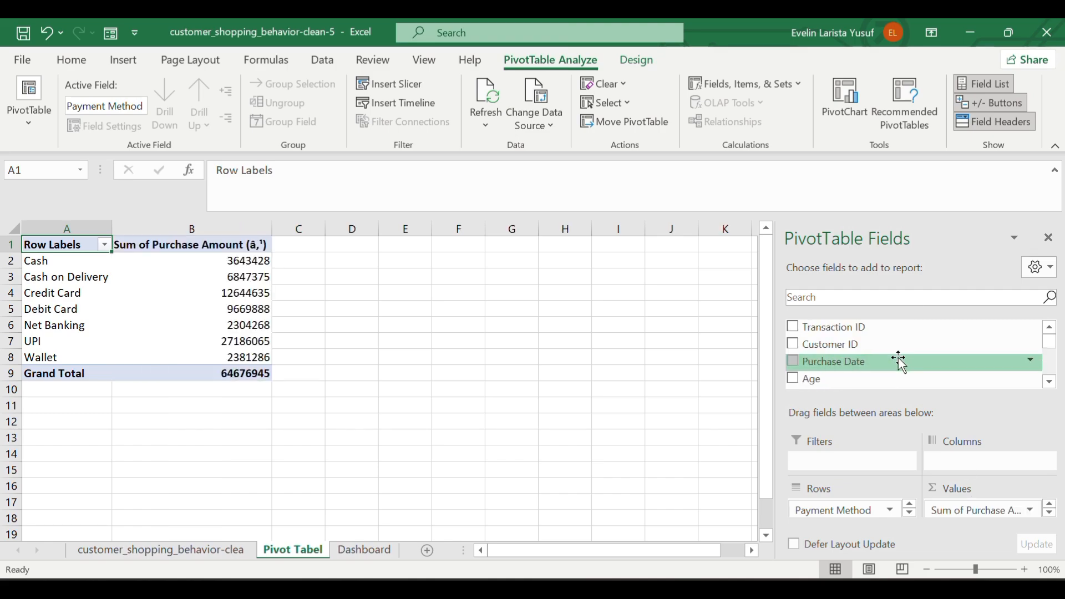
scroll(902, 363, "down", 1)
scroll(902, 363, "down", 6)
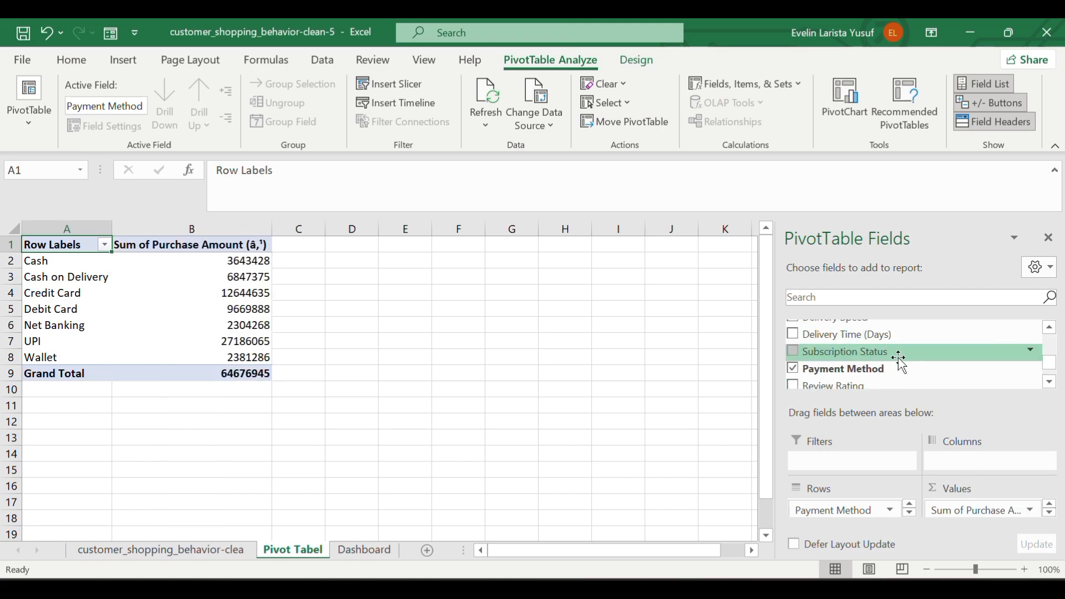
scroll(901, 363, "down", 3)
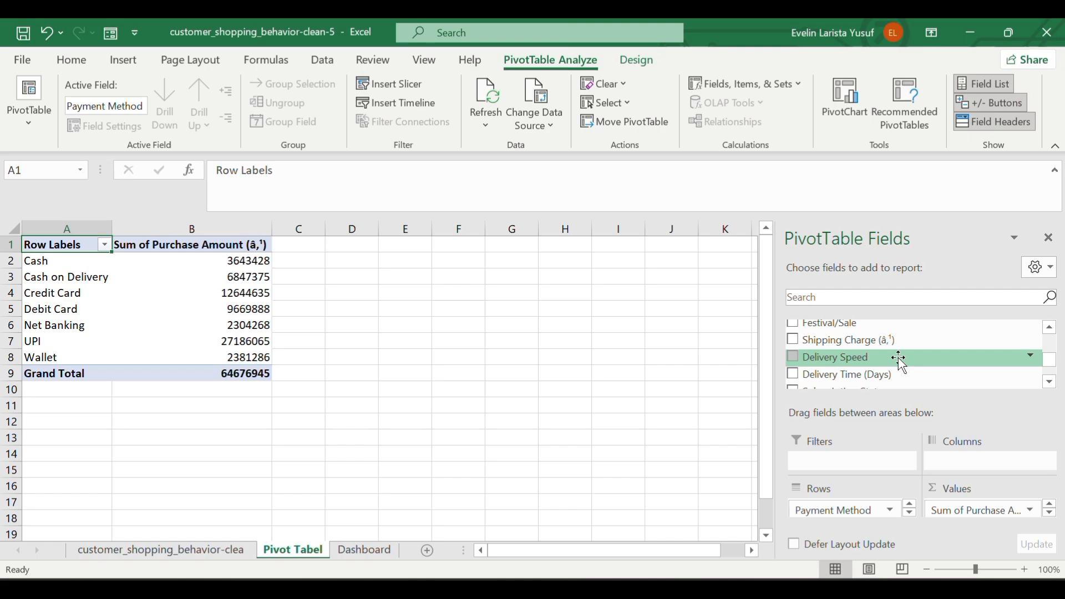
scroll(1054, 339, "up", 3)
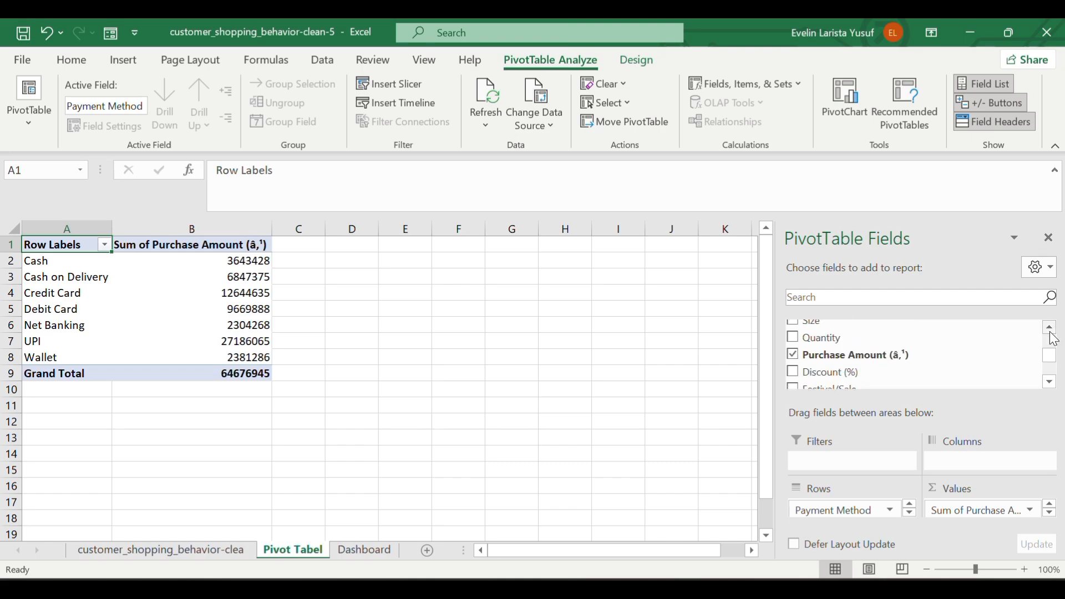
left_click_drag(998, 340, 973, 514)
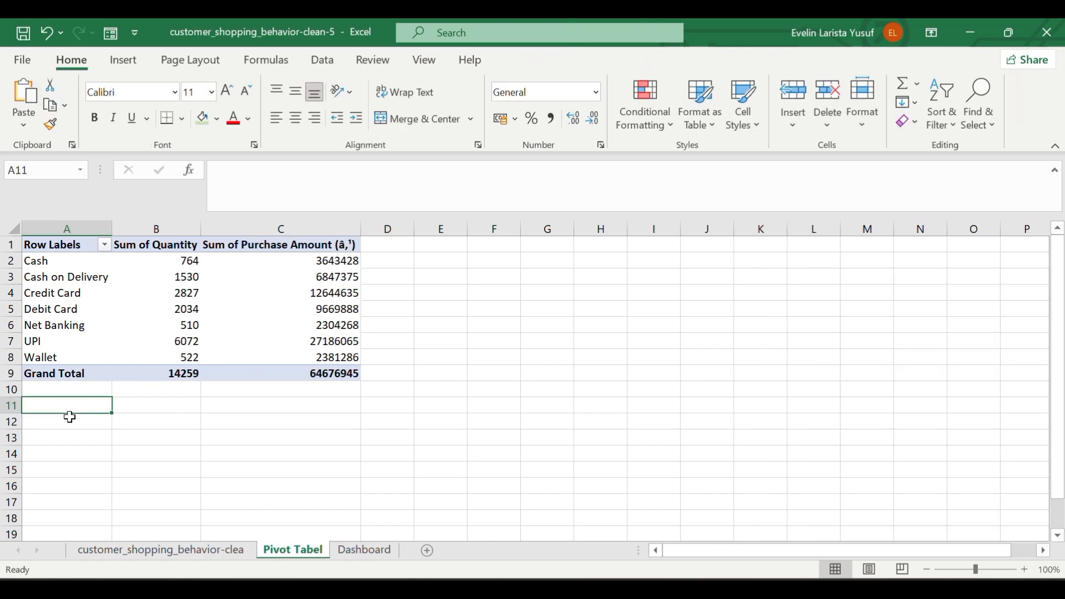
Create a second PivotTable from data range A1:Z10001, placed in cell A12 of the Pivot Tabel sheet.
left_click(119, 550)
double_click(43, 237)
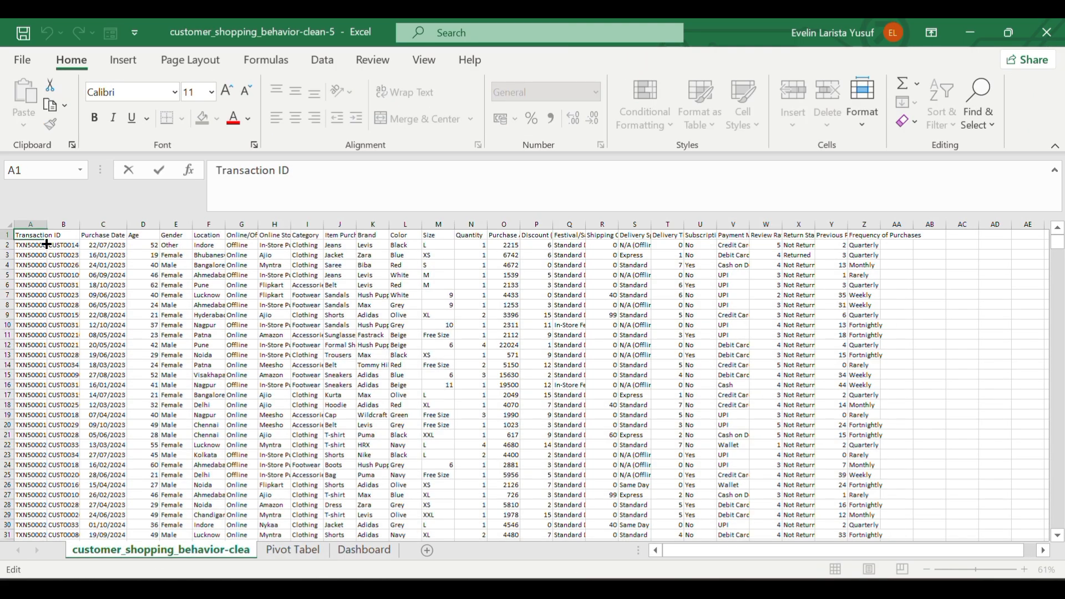
key("Escape")
key("ctrl+shift+Right")
key("ctrl+shift+Down")
left_click(123, 60)
left_click(31, 95)
left_click(382, 337)
left_click(276, 550)
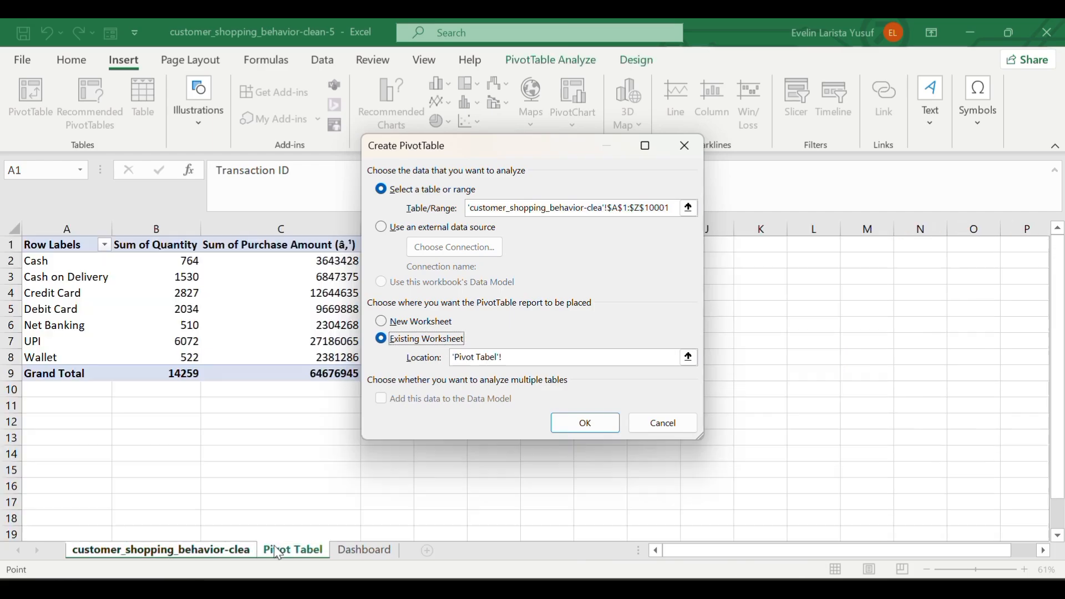
left_click(67, 421)
left_click(586, 422)
Set Subscription Status as the second PivotTable's rows, with the sums of Purchase Amount and Discount (%) as values.
scroll(887, 355, "down", 5)
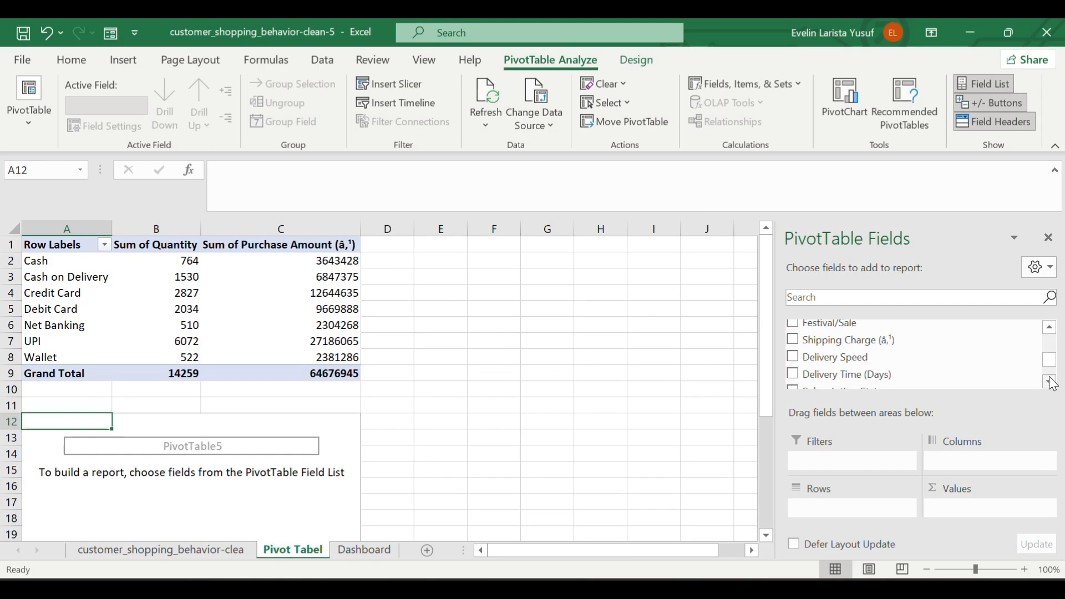
left_click_drag(849, 378, 880, 506)
scroll(891, 355, "up", 3)
left_click(892, 344)
left_click(844, 345)
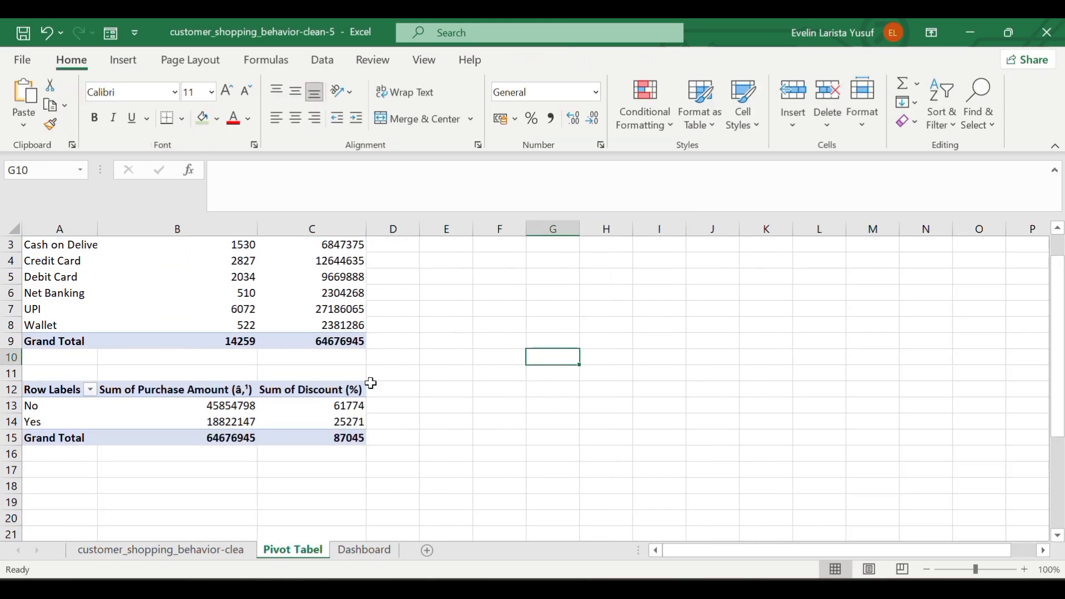
Create a third PivotTable from data range A1:Z10001, placed in cell A18 of the Pivot Tabel sheet.
left_click(161, 550)
left_click(123, 60)
left_click(31, 94)
left_click(382, 337)
left_click(292, 550)
left_click(59, 486)
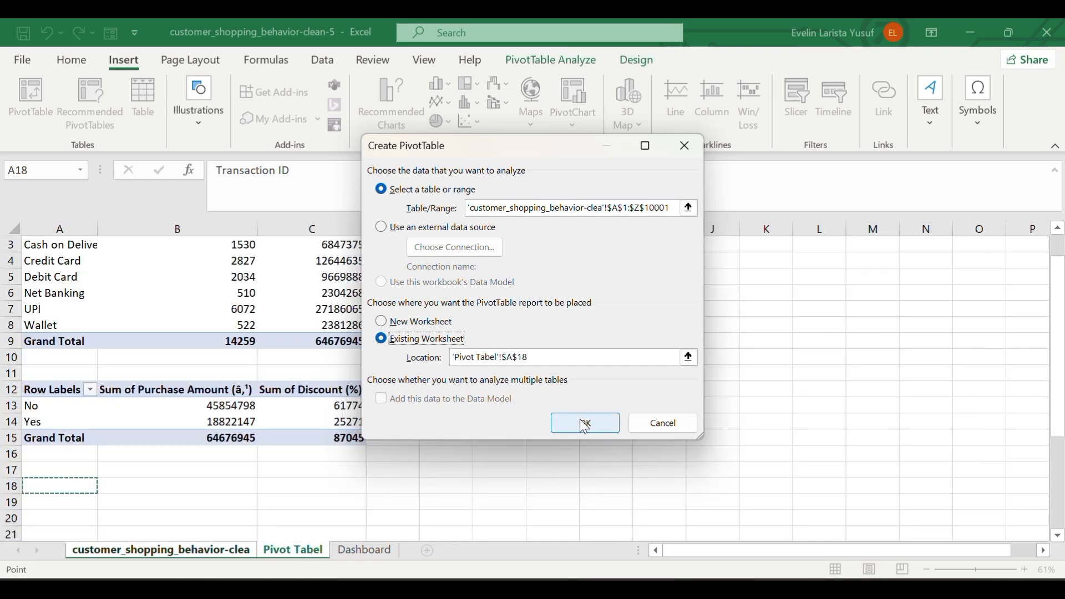
left_click(584, 425)
Set Subscription Status as the third PivotTable's rows, with sum of Discount (%), sum of Purchase Amount and count of Customer ID as values.
scroll(468, 350, "down", 4)
scroll(469, 349, "down", 1)
scroll(915, 361, "down", 5)
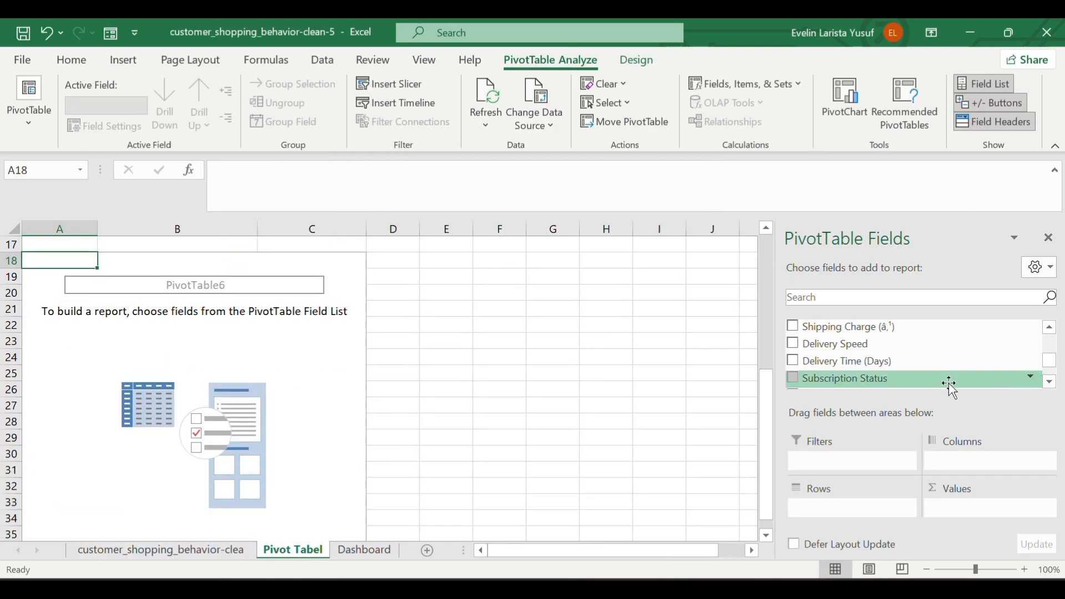
left_click(948, 379)
scroll(969, 361, "up", 5)
left_click(967, 344)
scroll(970, 369, "down", 3)
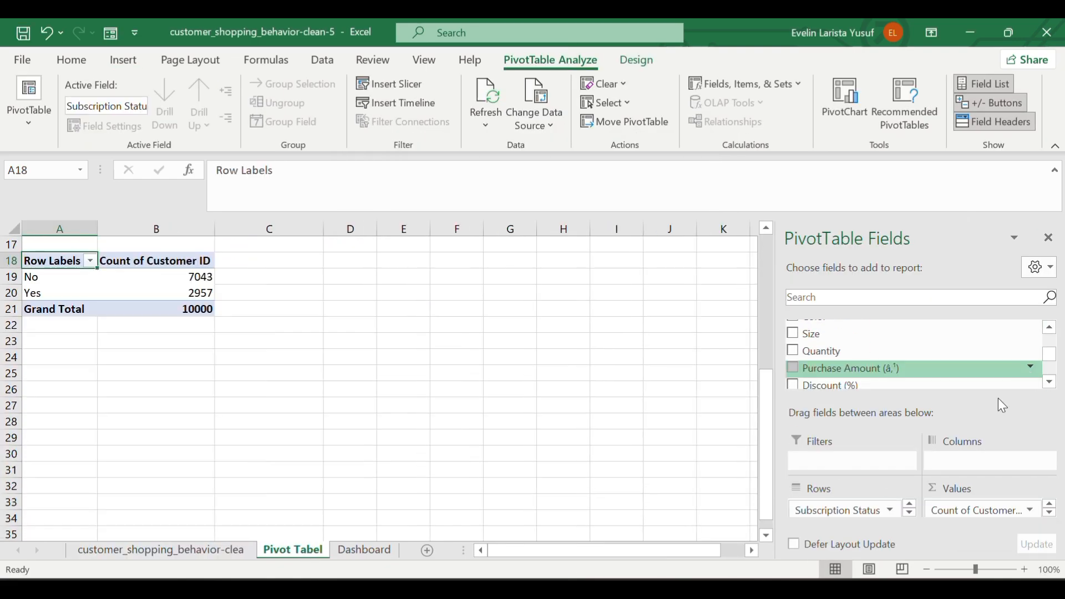
left_click(972, 366)
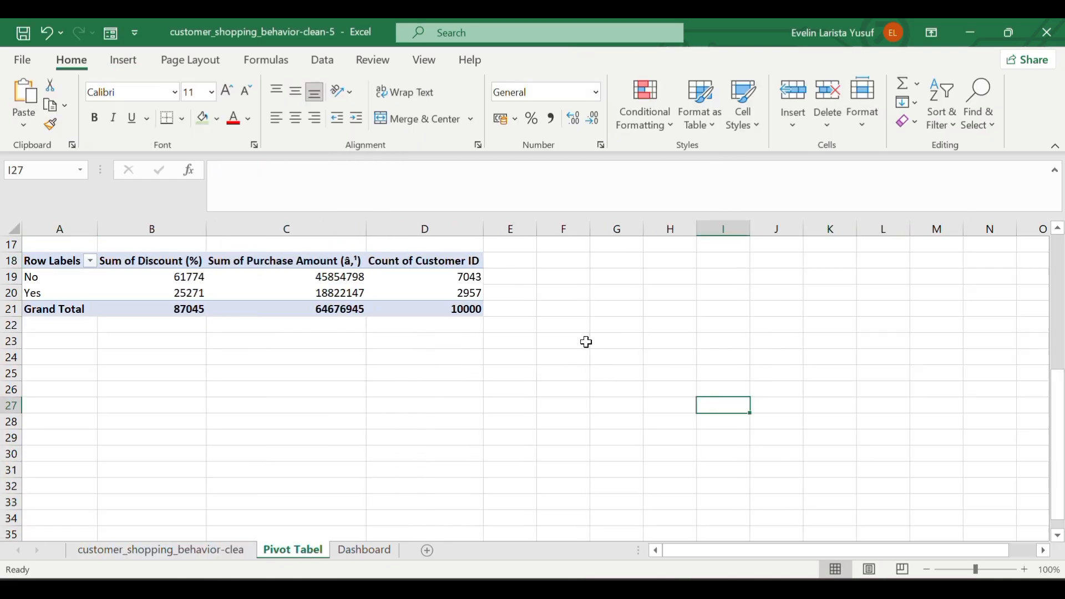
Insert a combo PivotChart for the payment method PivotTable with Sum of Review Rating on the secondary axis, and place it beside the tables.
scroll(585, 342, "up", 5)
left_click(60, 261)
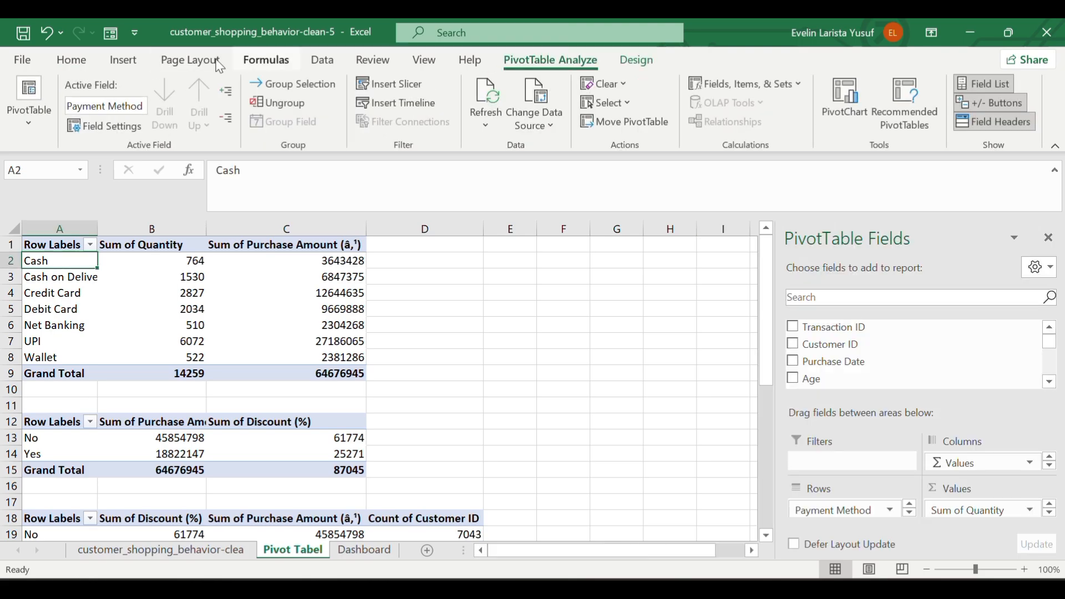
left_click(123, 60)
left_click(573, 119)
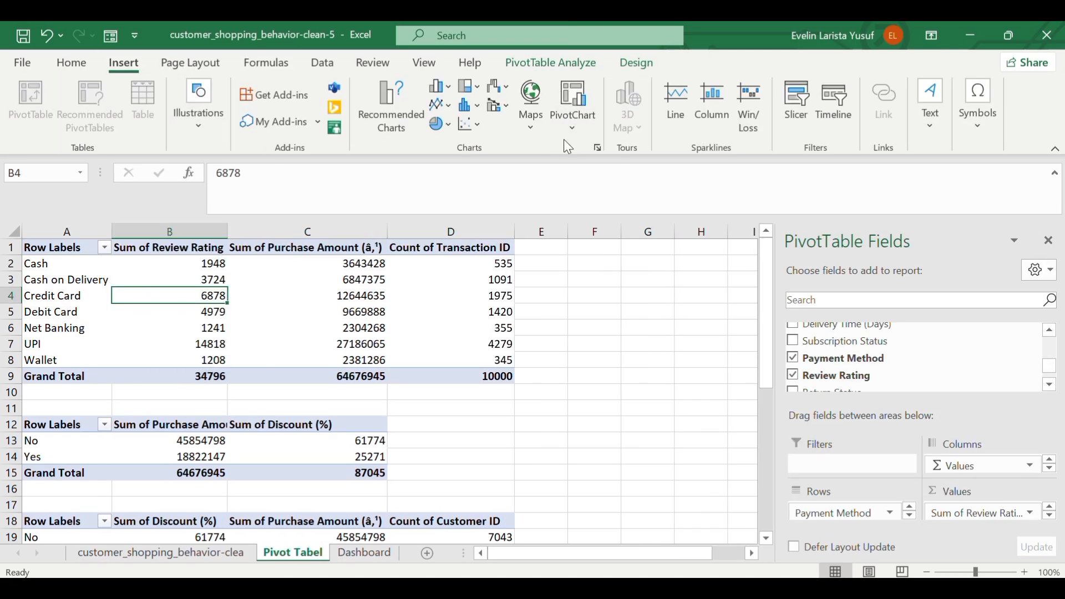
left_click(571, 147)
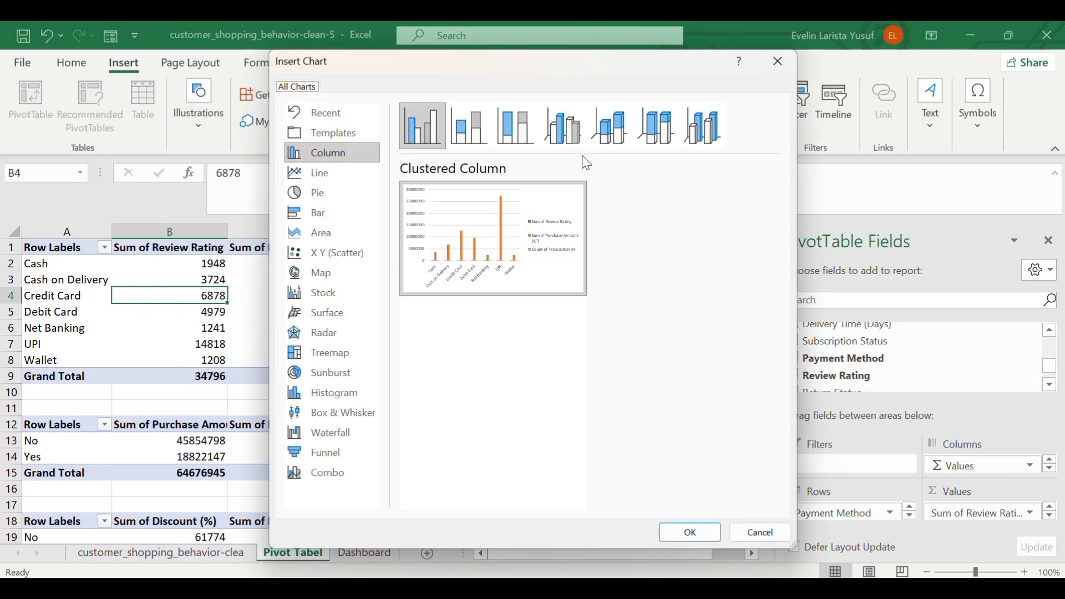
left_click(329, 191)
left_click(353, 473)
left_click(748, 416)
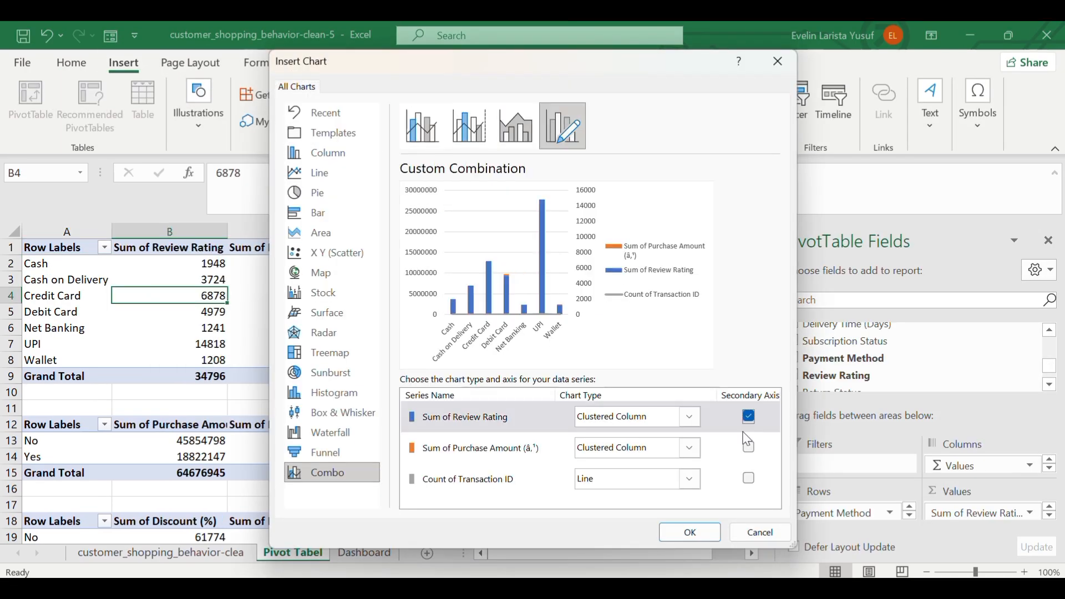
left_click(694, 532)
left_click_drag(515, 491, 716, 485)
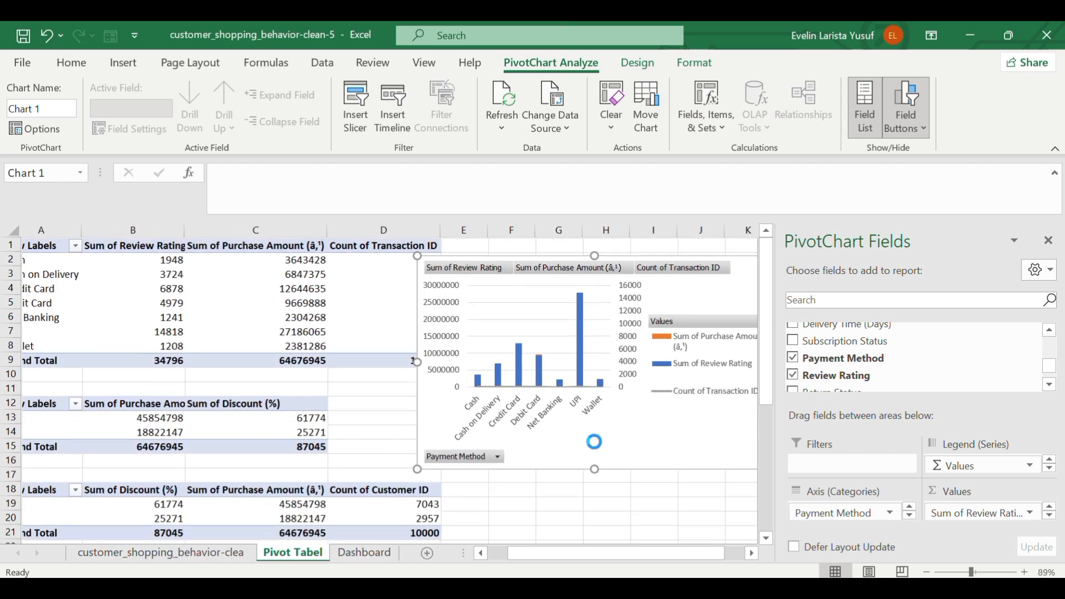
Insert an area PivotChart for the second PivotTable and place it below the payment method chart.
scroll(504, 361, "down", 3)
left_click(70, 345)
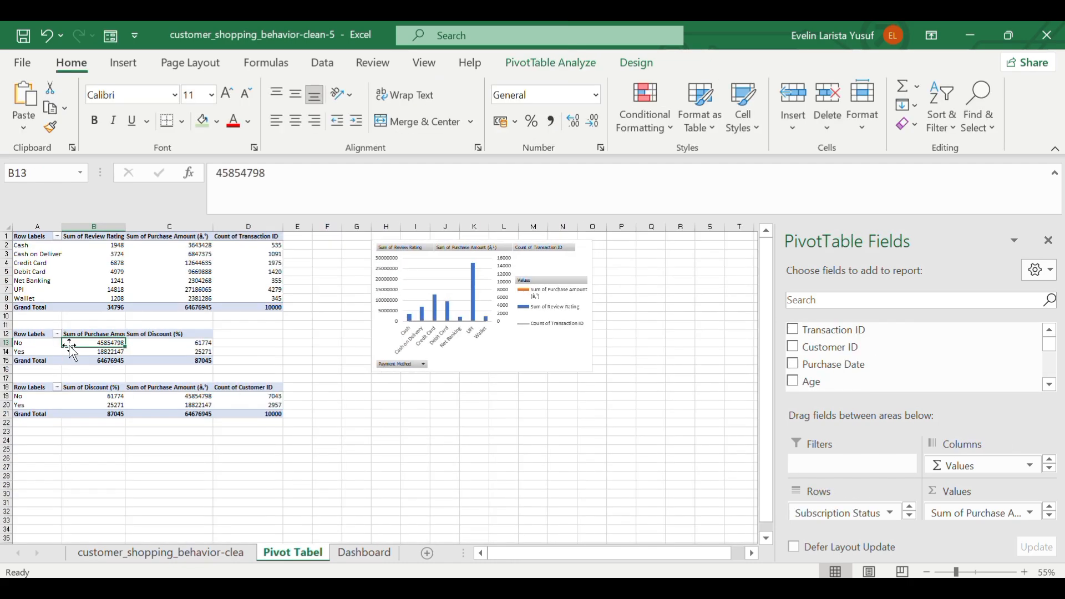
left_click(357, 440)
left_click(95, 343)
left_click(124, 63)
left_click(577, 111)
left_click(586, 148)
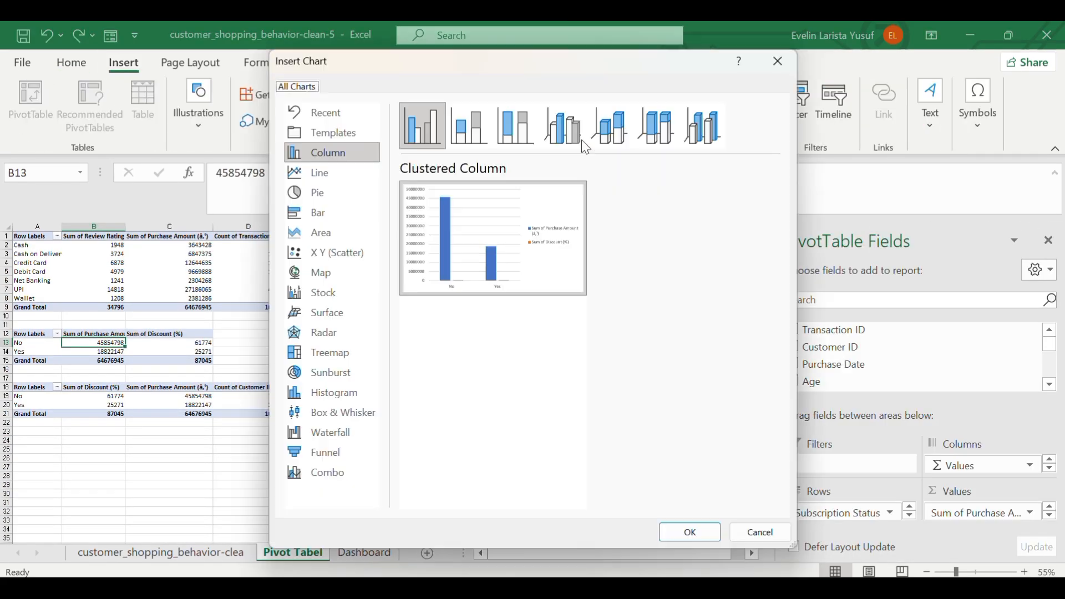
left_click(359, 232)
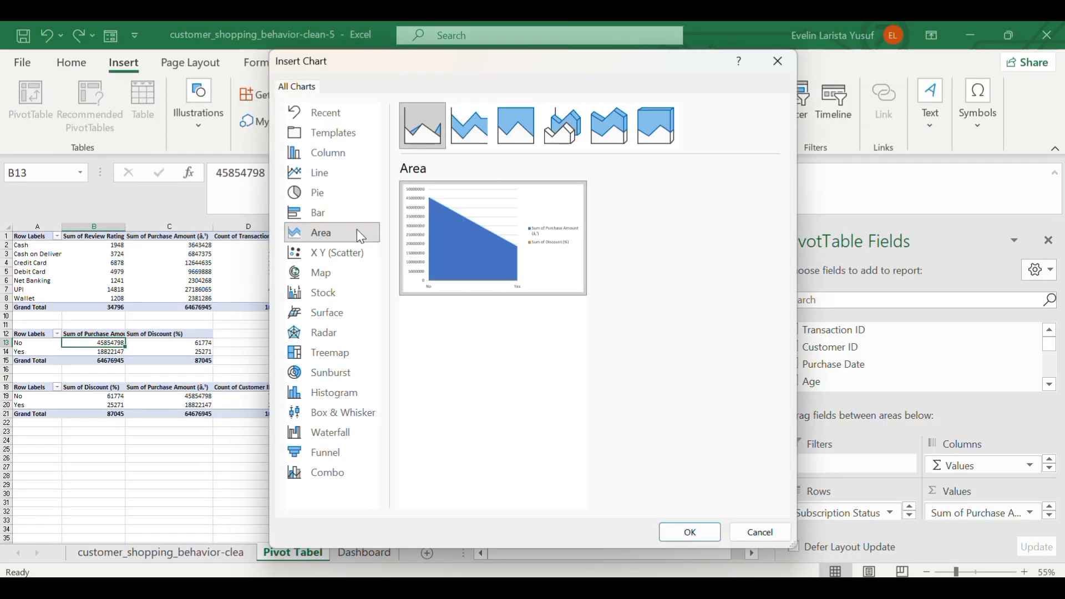
left_click(692, 531)
left_click_drag(459, 450, 575, 530)
Insert a pie PivotChart for the third PivotTable, and shift the area and payment method charts aside.
left_click(124, 63)
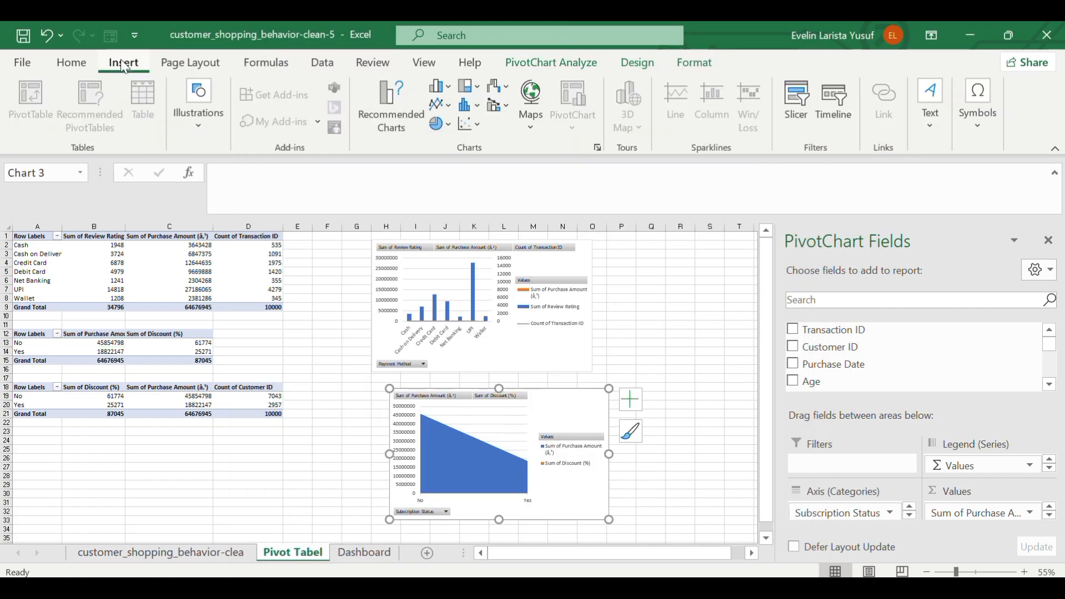
left_click(221, 398)
left_click(573, 107)
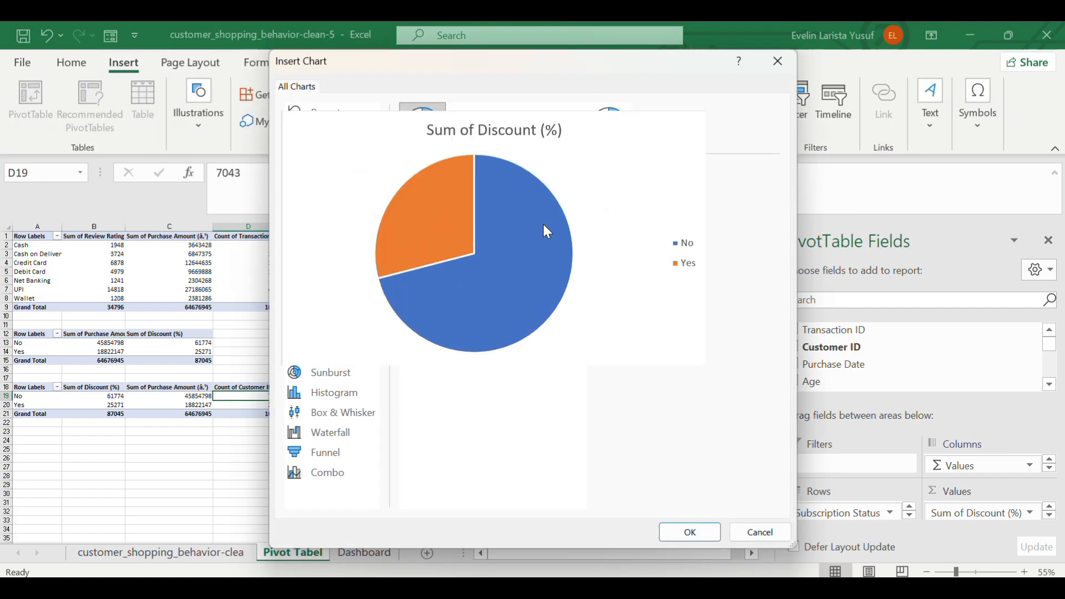
left_click(691, 533)
double_click(544, 417)
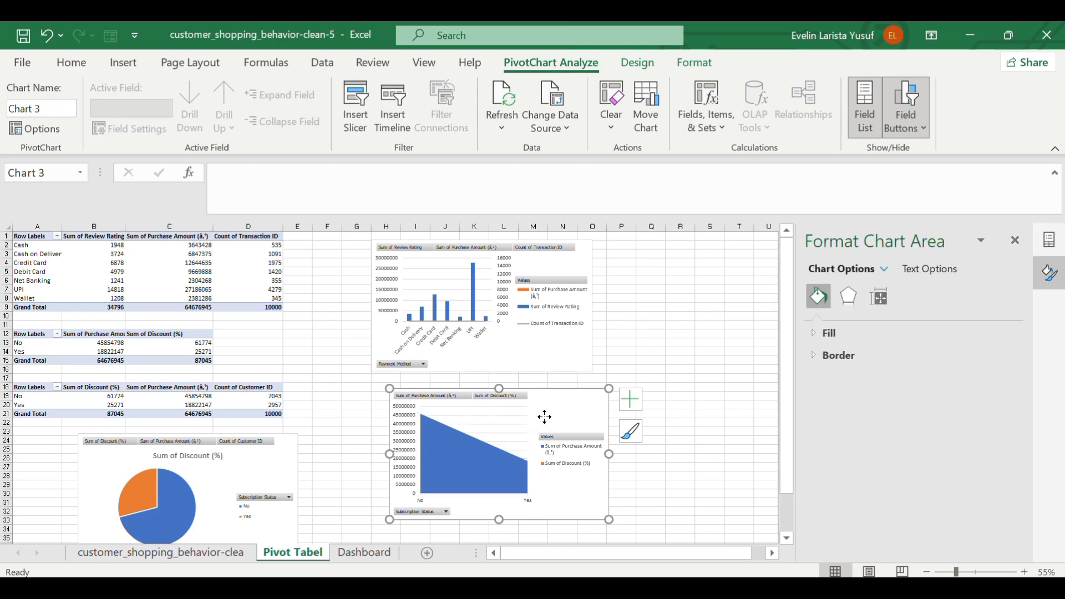
left_click_drag(544, 417, 505, 494)
left_click_drag(523, 353, 611, 442)
Fill the entire Dashboard sheet with light blue.
left_click(364, 552)
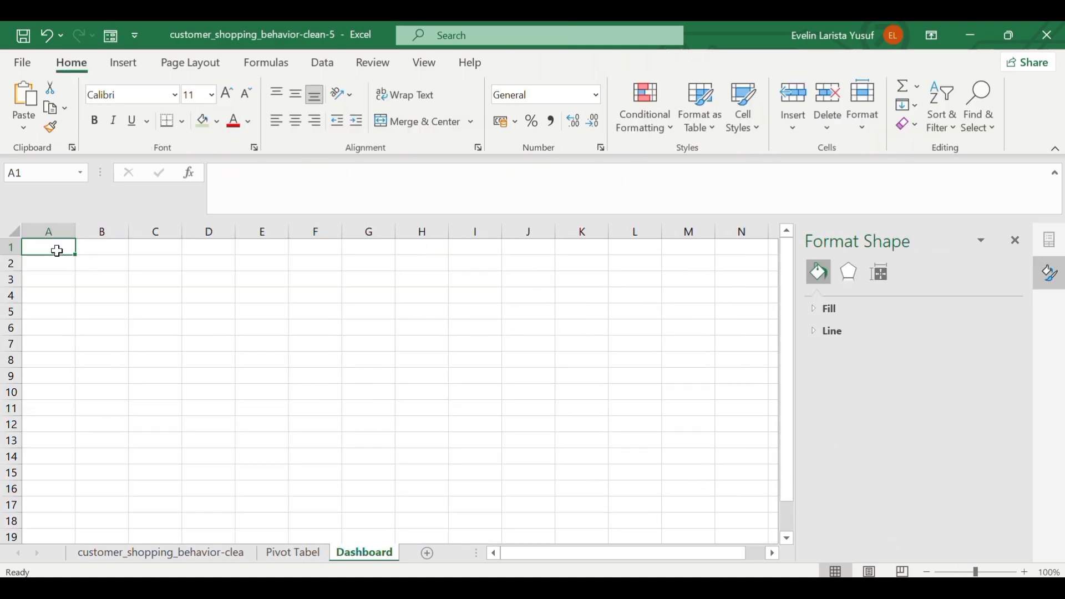
key("ctrl+a")
left_click(203, 121)
left_click(217, 122)
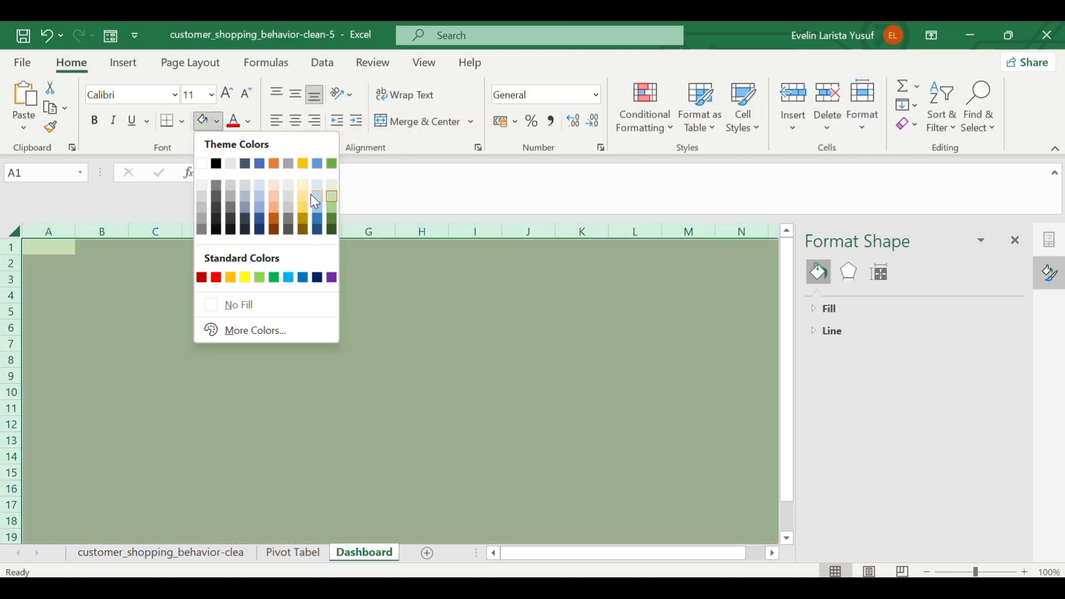
left_click(317, 199)
left_click(50, 263)
Cut the payment method combo chart from the Pivot Tabel sheet and paste it into the Dashboard sheet.
left_click(293, 553)
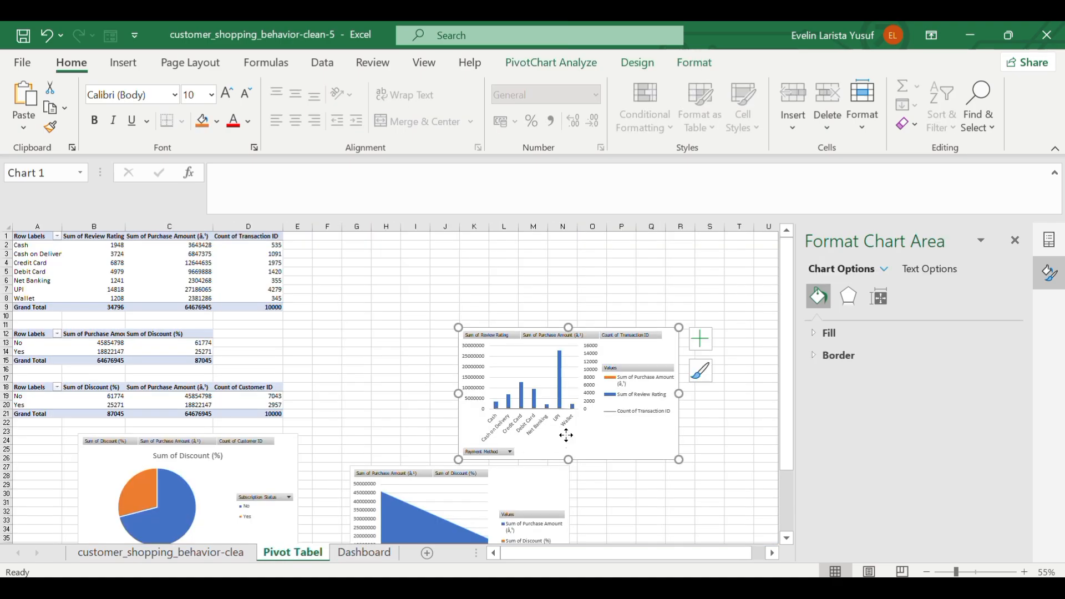
key("ctrl+x")
left_click(363, 553)
key("ctrl+v")
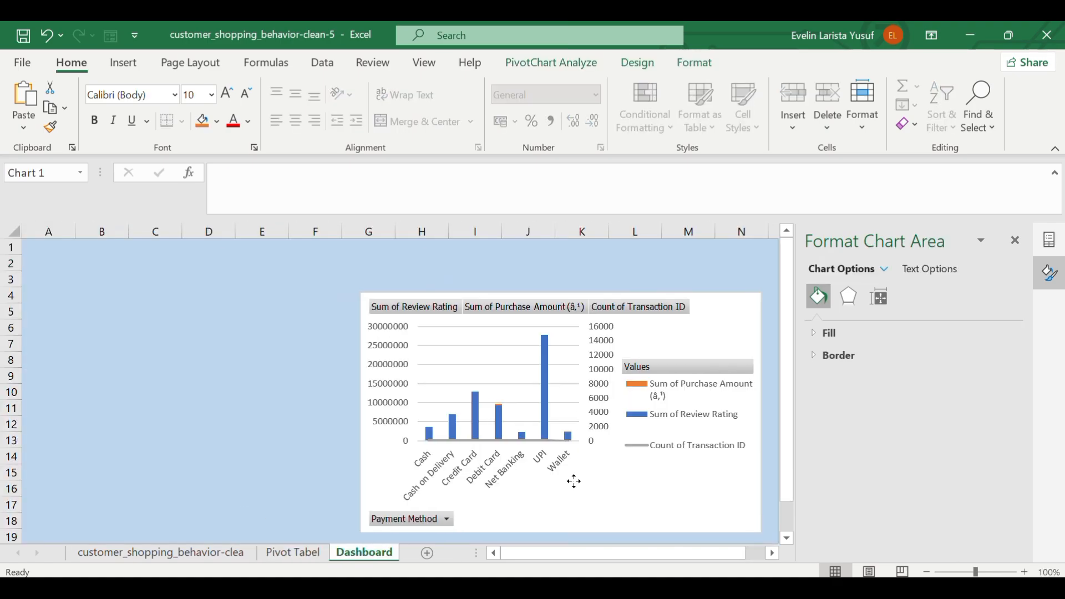
scroll(573, 480, "down", 3)
scroll(413, 433, "down", 1)
Cut the subscription status area chart from the Pivot Tabel sheet and paste it into the Dashboard sheet.
left_click(300, 553)
left_click(535, 498)
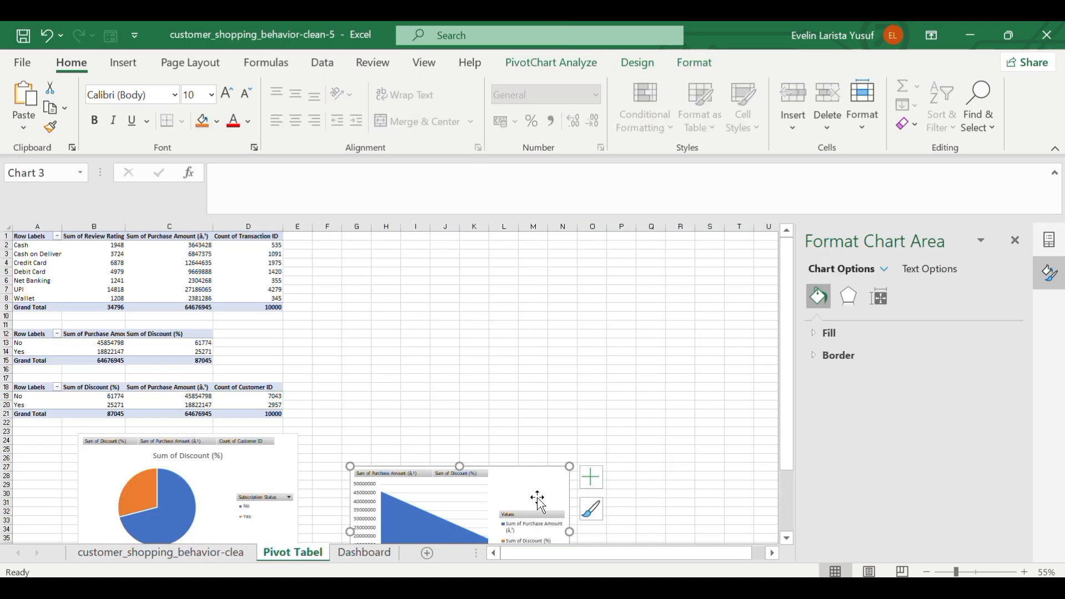
key("ctrl+x")
left_click(369, 552)
left_click(417, 287)
key("ctrl+v")
Cut the Sum of Discount (%) pie chart from the Pivot Tabel sheet and paste it into the Dashboard sheet below the combo chart.
left_click(297, 553)
left_click(243, 463)
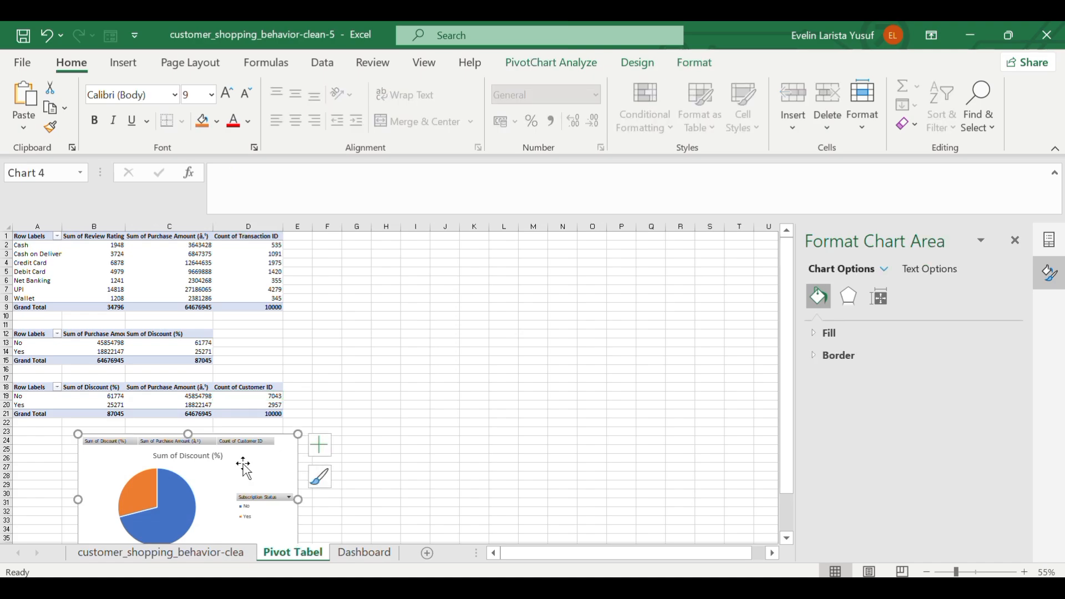
key("ctrl+x")
left_click(364, 552)
left_click(276, 426)
key("ctrl+v")
left_click_drag(431, 461, 281, 425)
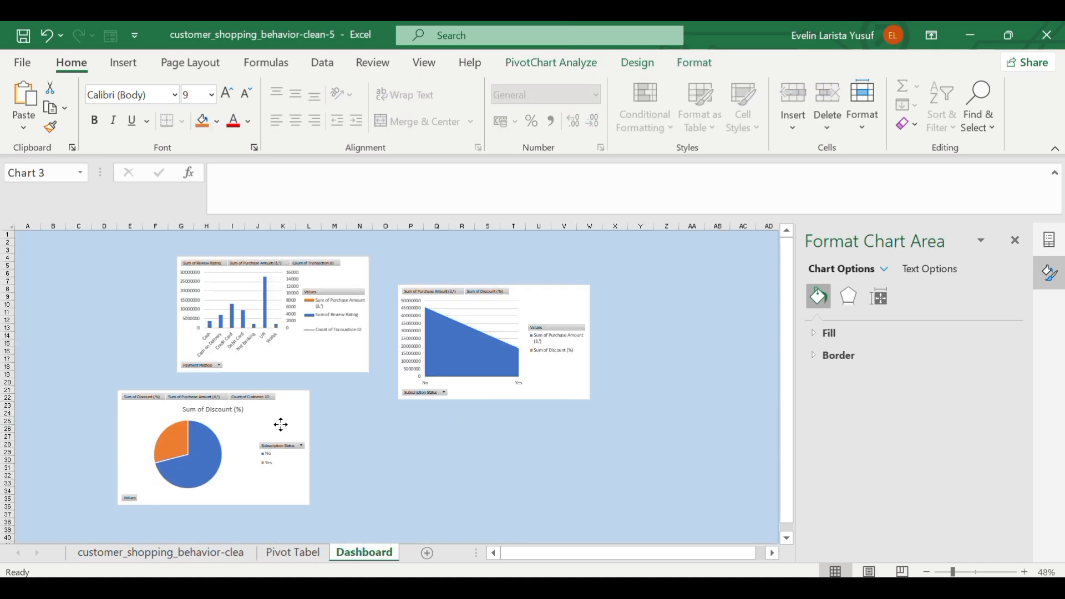
Arrange the Dashboard charts with the combo chart directly above the pie chart and the area chart to the left of the pie.
left_click_drag(328, 341, 403, 319)
left_click_drag(265, 429, 396, 402)
left_click_drag(561, 312, 290, 392)
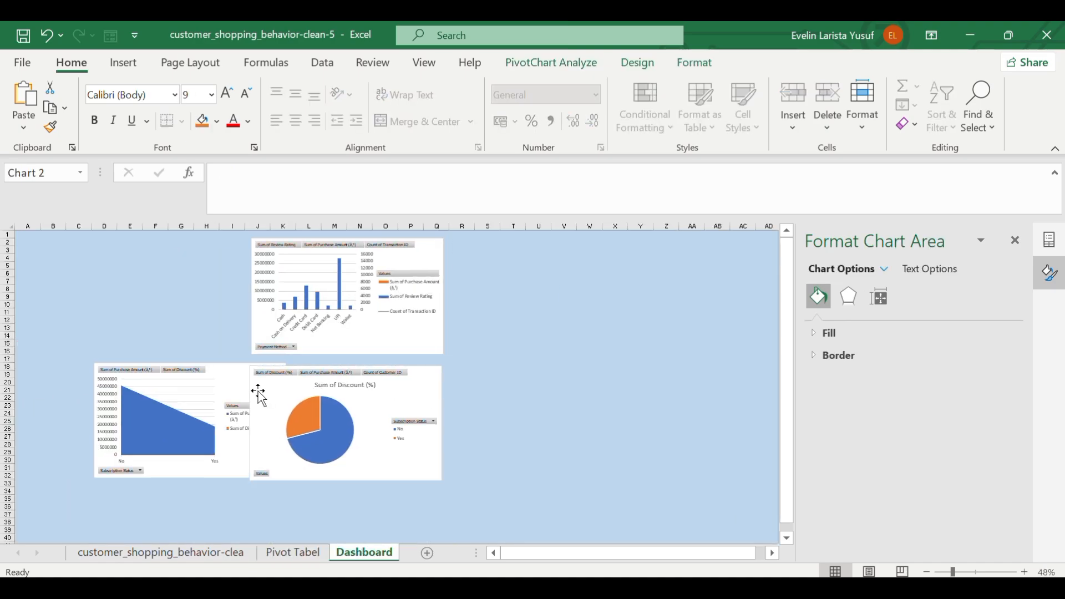
left_click_drag(376, 400, 417, 400)
left_click_drag(423, 328, 463, 334)
Insert Location, Online/Offline and Festival/Sale slicers for the payment method PivotTable on the Pivot Tabel sheet.
left_click(304, 553)
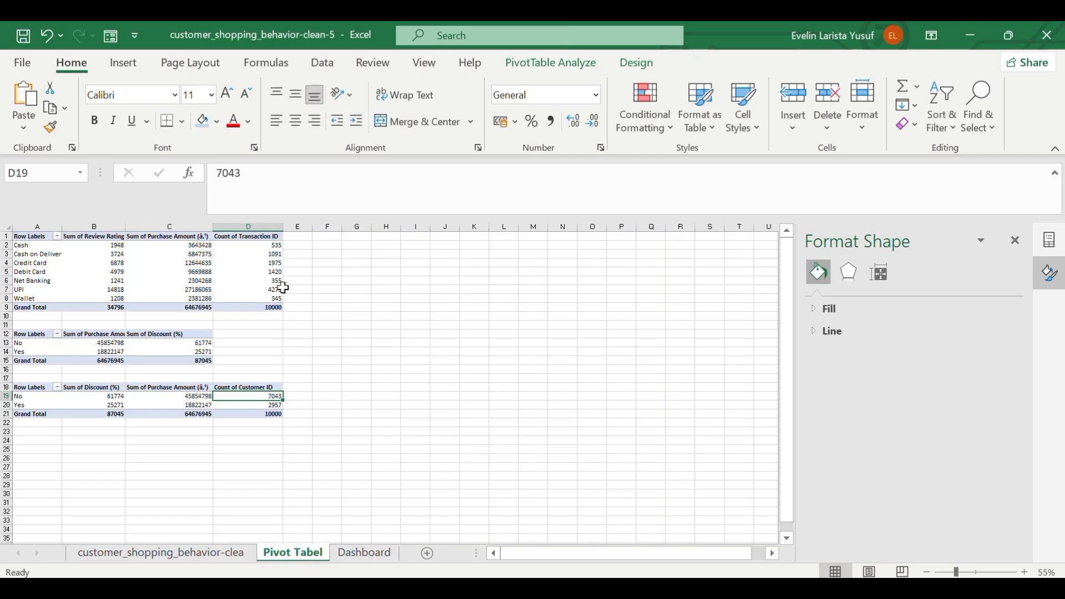
left_click(176, 264)
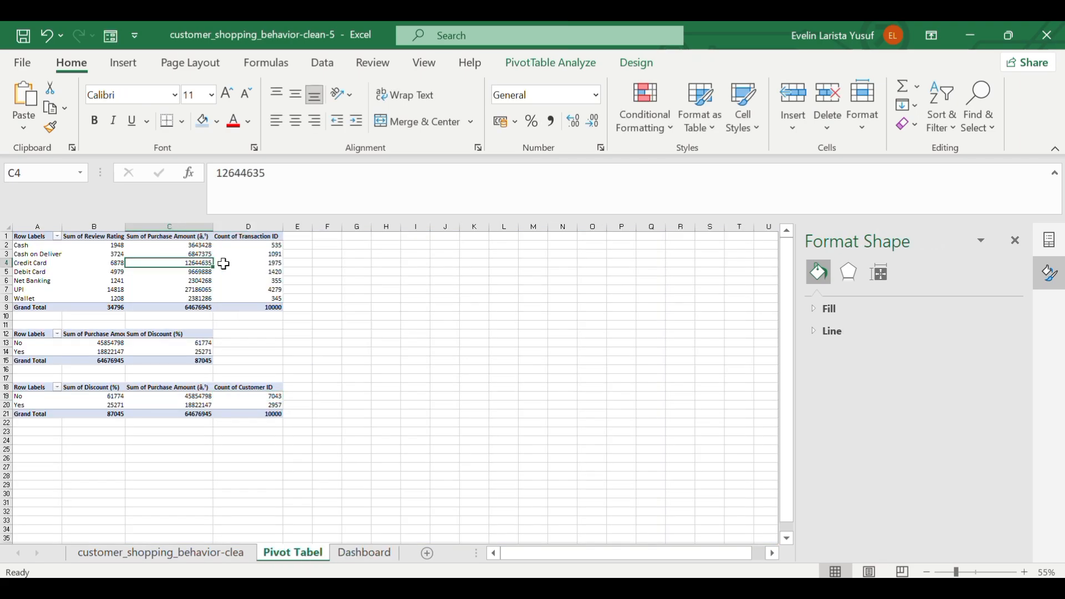
left_click(123, 63)
left_click(797, 105)
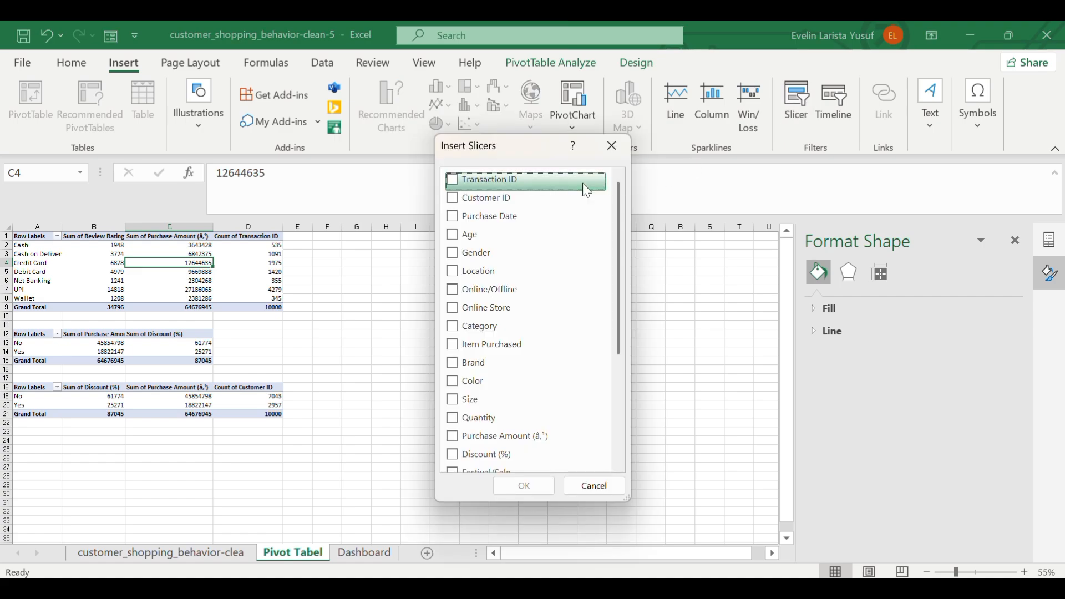
left_click(452, 271)
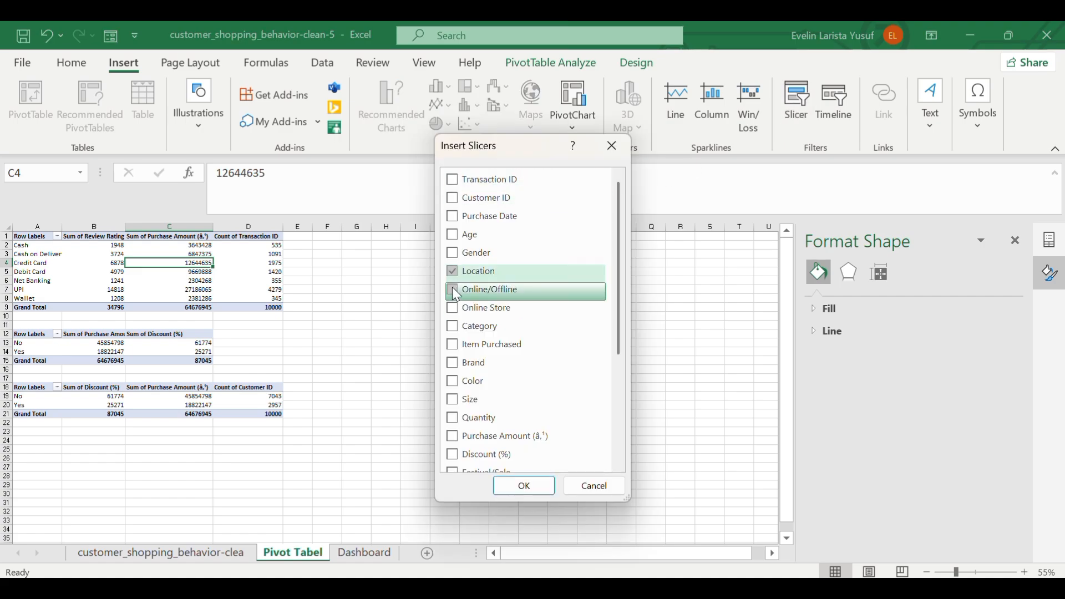
left_click(452, 289)
scroll(472, 319, "down", 3)
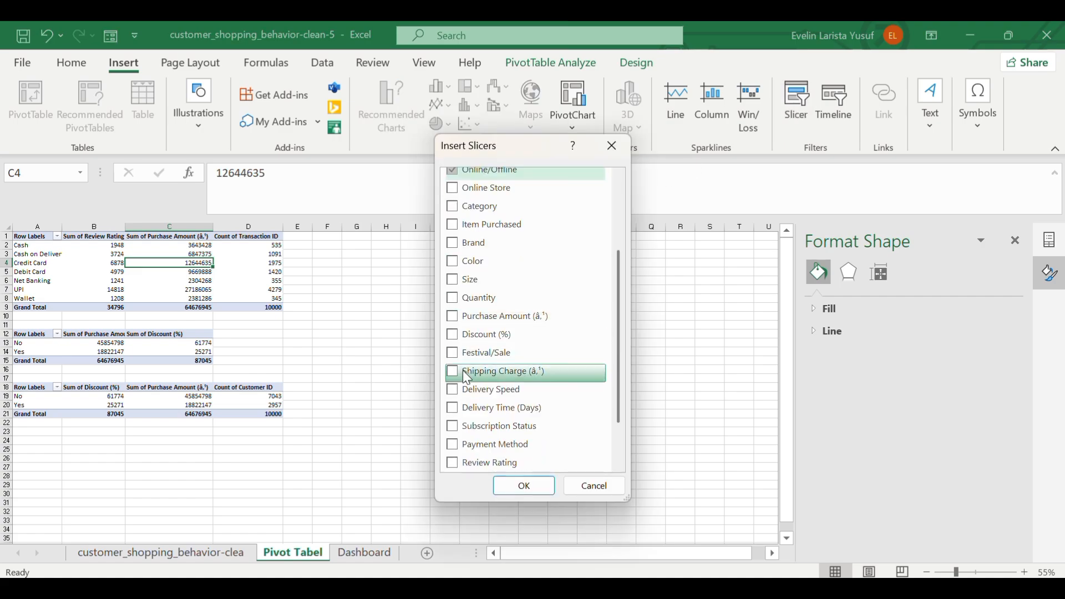
scroll(470, 369, "down", 3)
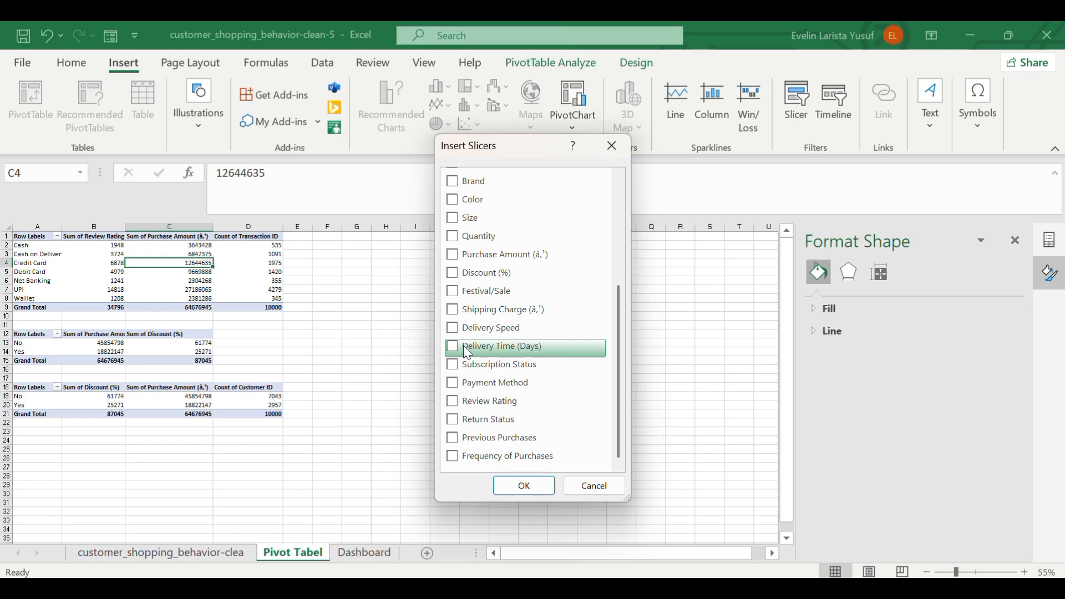
left_click(452, 291)
left_click(525, 486)
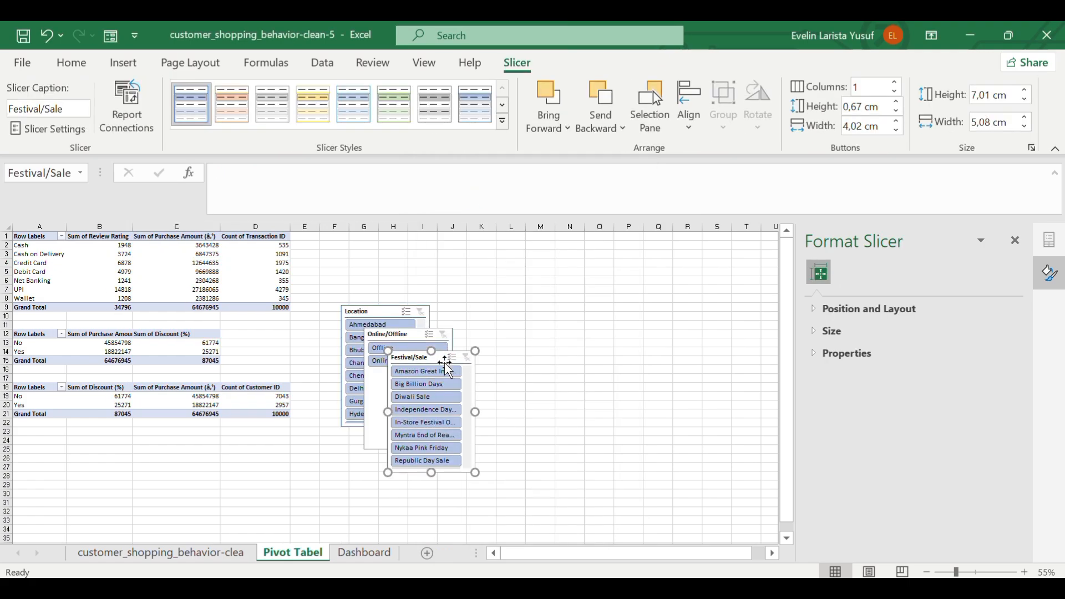
Move the Online/Offline slicer to the Dashboard sheet, shrink it around its two buttons and place it left of the combo chart.
left_click_drag(376, 397, 508, 320)
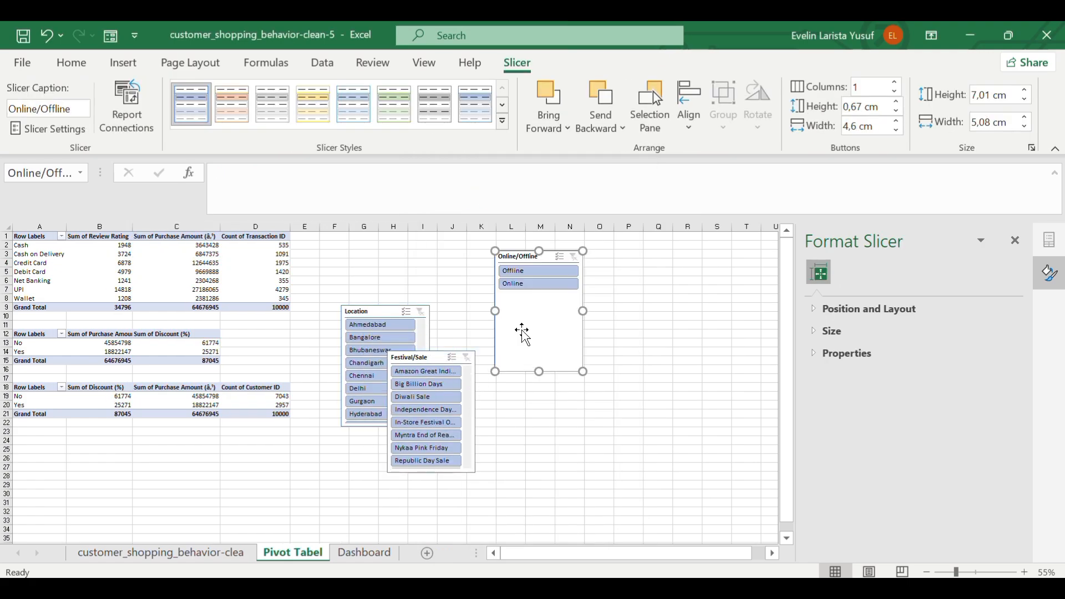
key("Escape")
left_click(365, 554)
left_click(195, 305)
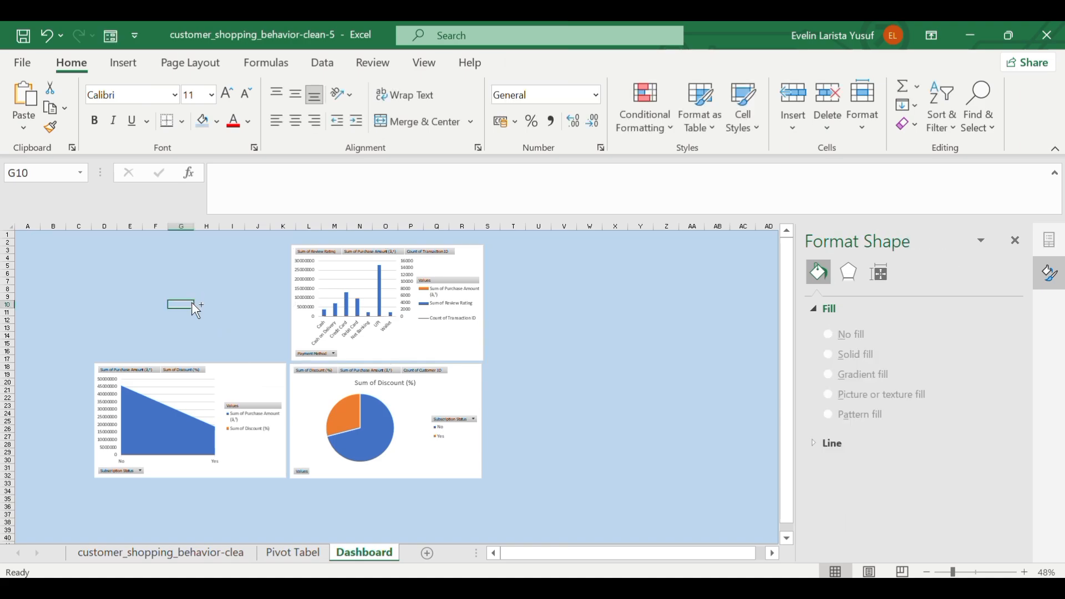
key("ctrl+v")
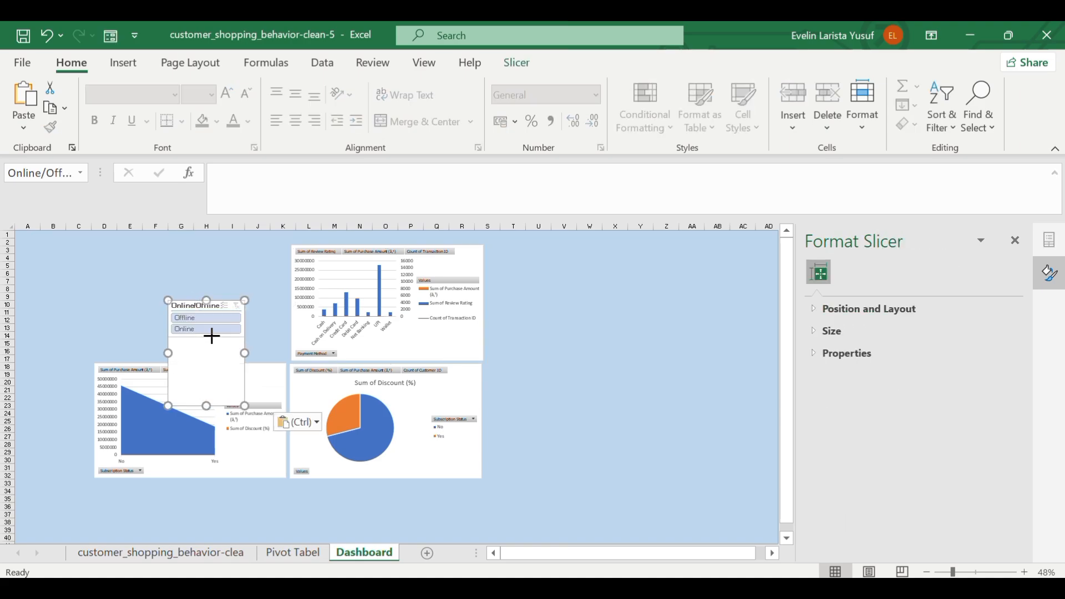
left_click_drag(211, 335, 239, 354)
left_click_drag(204, 355, 207, 339)
left_click_drag(221, 302, 268, 245)
Move the Location slicer to the Dashboard sheet and widen it above the area chart.
left_click(292, 553)
left_click(388, 305)
left_click(365, 553)
left_click(176, 267)
key("ctrl+v")
left_click_drag(206, 267, 137, 284)
left_click_drag(176, 331, 259, 319)
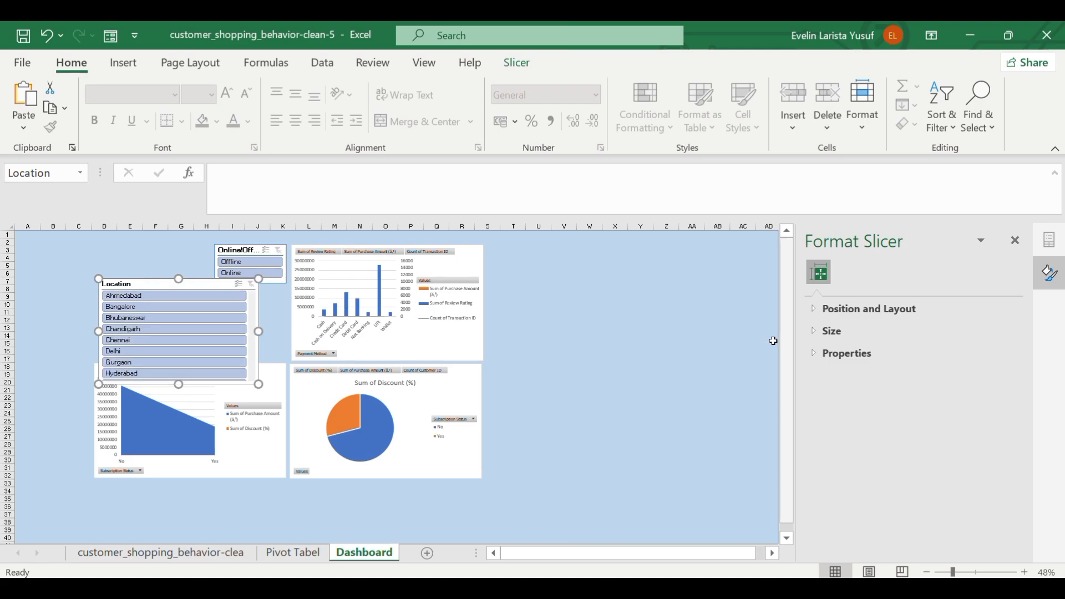
Set the Location slicer to 2 columns and size it to fit directly above the area chart.
left_click(871, 309)
left_click(1000, 431)
left_click_drag(259, 383, 290, 356)
left_click_drag(223, 286, 193, 310)
Move the Festival/Sale slicer from the Pivot Tabel sheet to the Dashboard sheet.
left_click(314, 554)
key("ctrl+c")
left_click(364, 553)
left_click(172, 265)
key("ctrl+v")
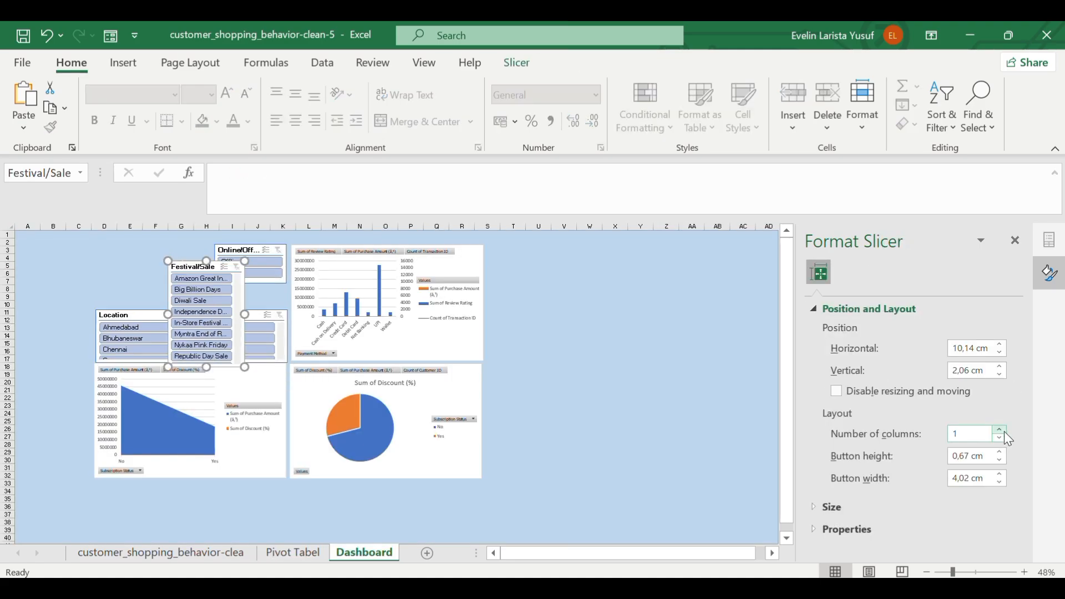
Set the Festival/Sale slicer to 2 columns, shorten it and place it above the Location slicer.
left_click(1000, 431)
left_click_drag(206, 367, 208, 326)
left_click_drag(221, 327, 142, 306)
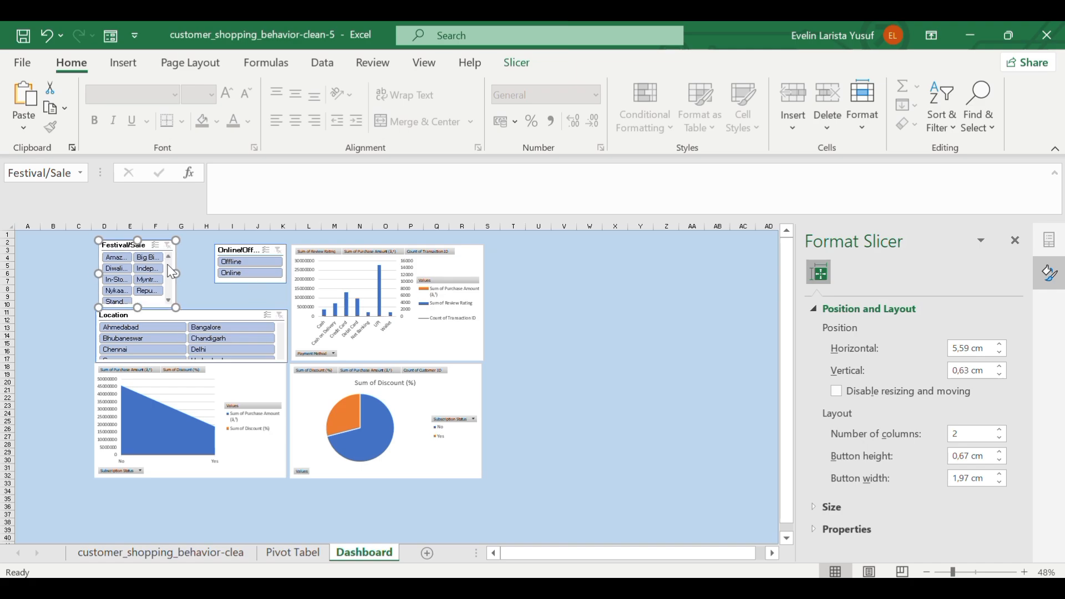
Connect the Festival/Sale, Online/Offline and Location slicers to PivotTable4, PivotTable5 and PivotTable6.
right_click(149, 247)
left_click(205, 366)
left_click(259, 440)
right_click(233, 250)
left_click(262, 366)
left_click(128, 404)
left_click(128, 385)
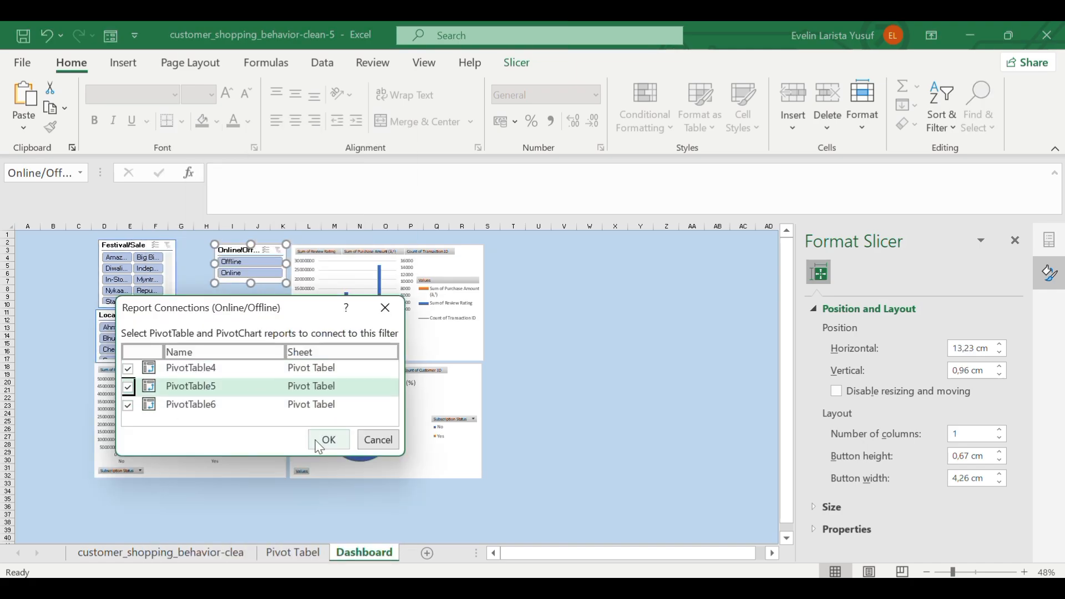
left_click(323, 440)
right_click(177, 315)
left_click(267, 365)
left_click(340, 440)
Add a tall text box right of the Dashboard charts reading "DASHBOARD INFORMASI SHOPPING BEHAVIOR CUSTOMER".
left_click(123, 63)
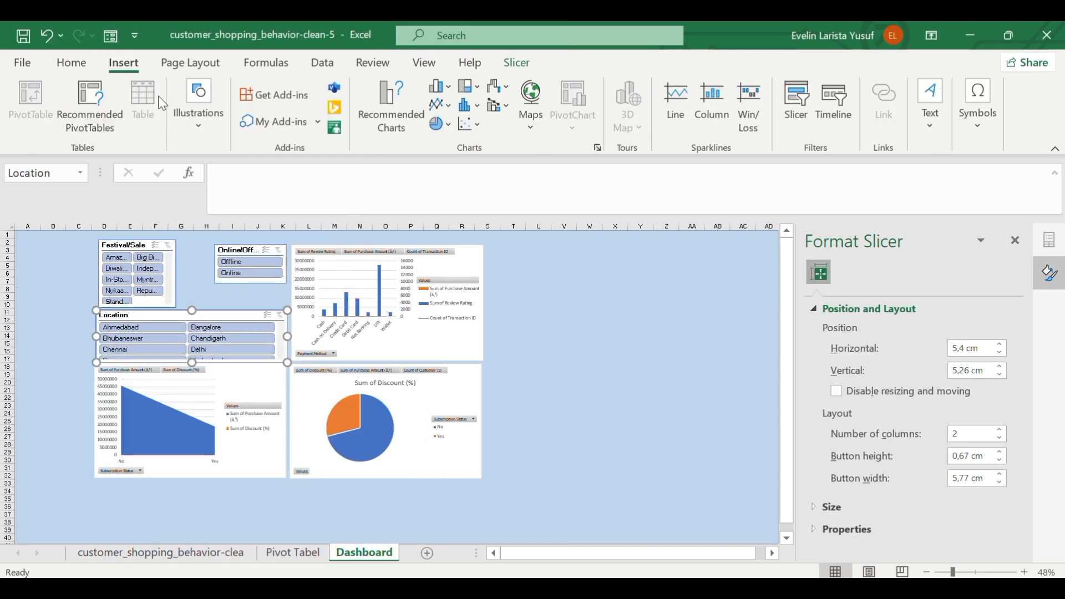
left_click(198, 111)
left_click(242, 182)
left_click(227, 215)
left_click_drag(486, 240, 577, 481)
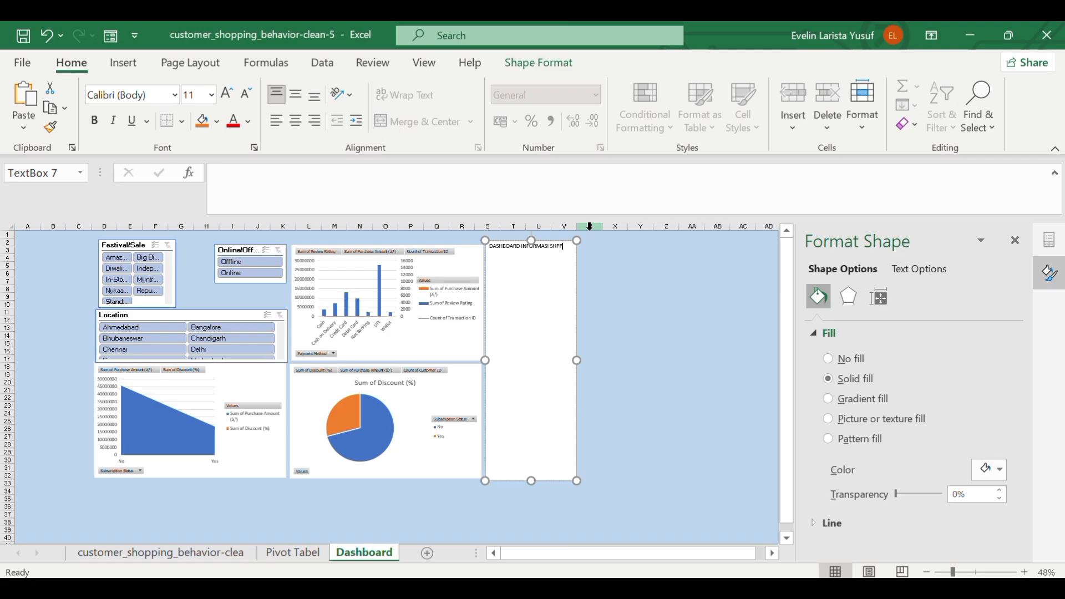
left_click(36, 266)
Add a small "TOTAL PURCHASE" text box left of the Festival/Sale slicer and place a copy of it below.
left_click(124, 63)
left_click(197, 110)
left_click(228, 186)
left_click(223, 253)
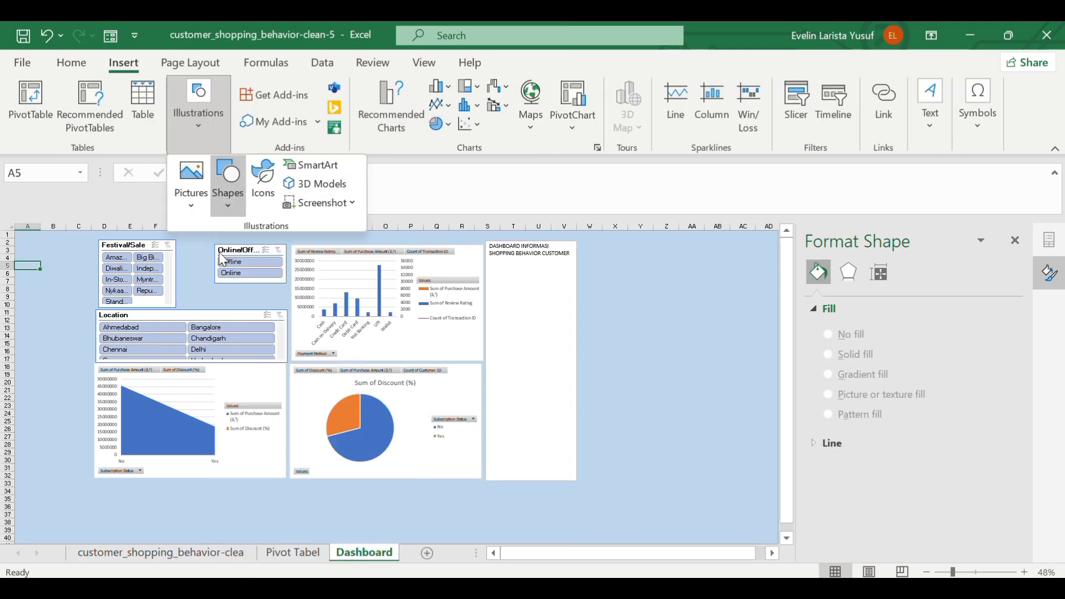
left_click_drag(18, 239, 90, 256)
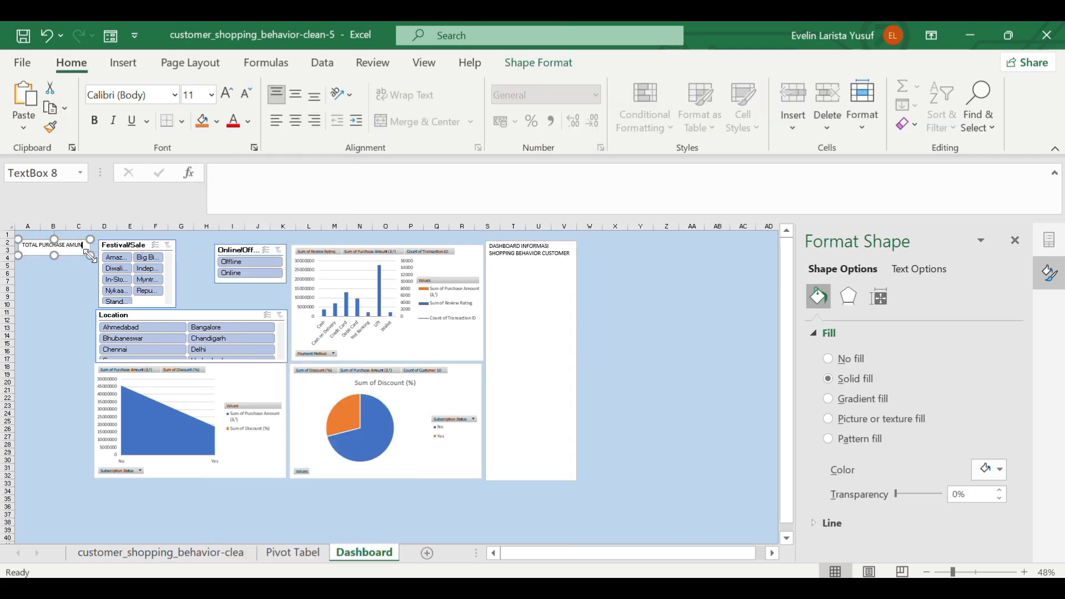
left_click_drag(71, 255, 77, 305, "ctrl")
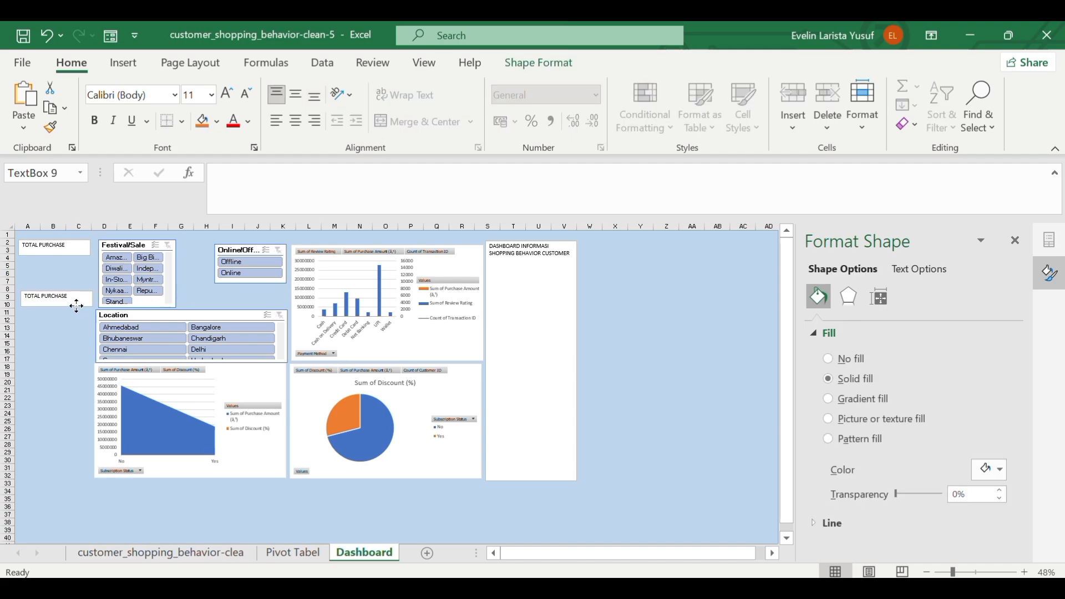
On the Pivot Tabel sheet, enter "Total Purchase Amount", "Total Transantions", "Average Review rating" and "Average Dicount" in F3:F6 and autofit column F.
key("ctrl+Page_Up")
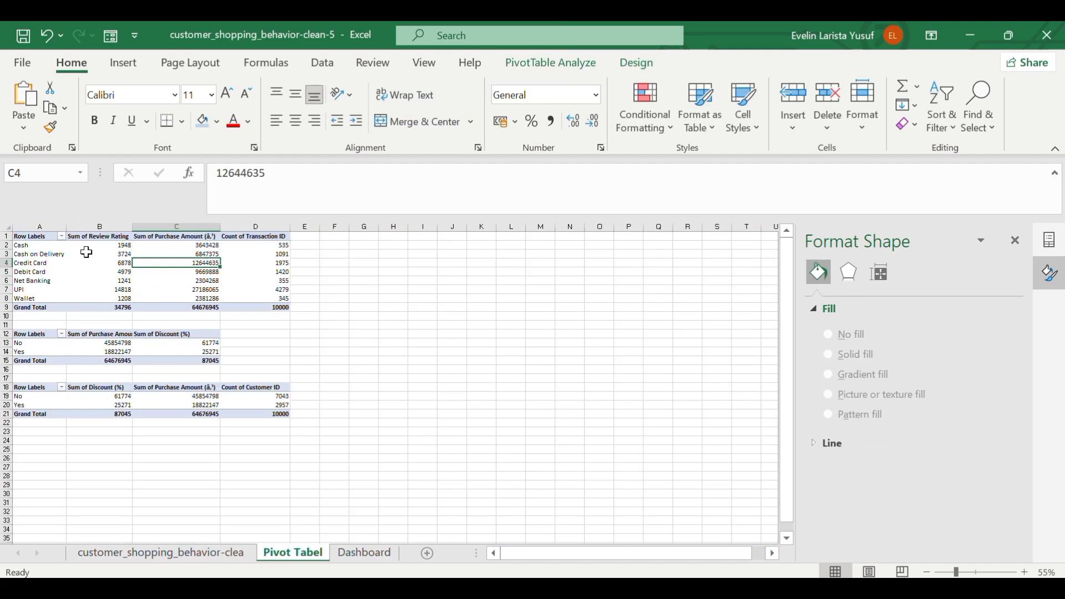
left_click(326, 253)
type("Total Purchase Amount")
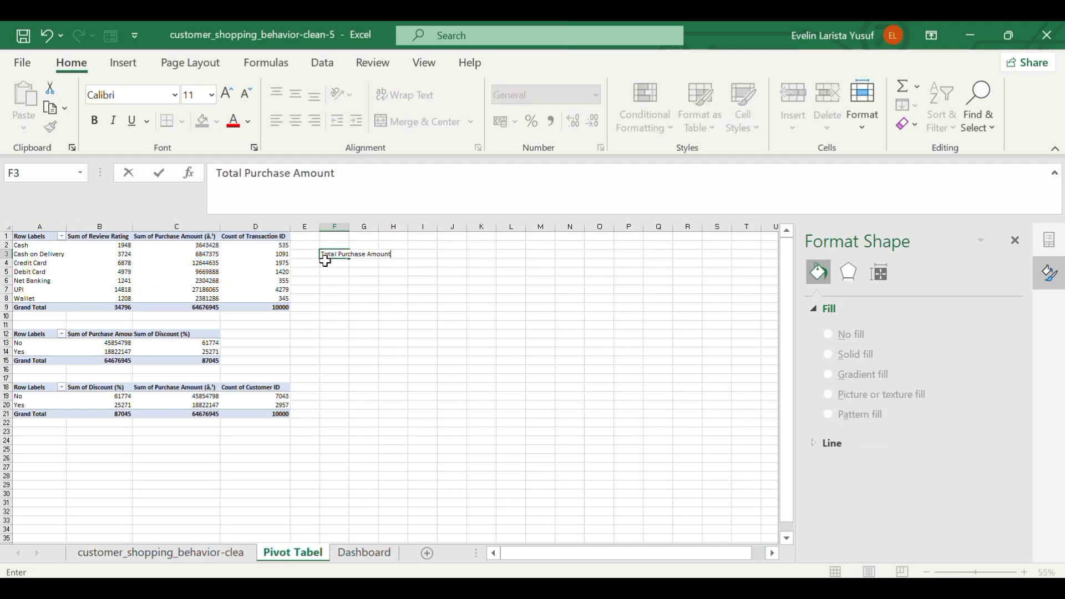
left_click(326, 263)
type("Total Transantions")
left_click(327, 271)
type("Average Review rating")
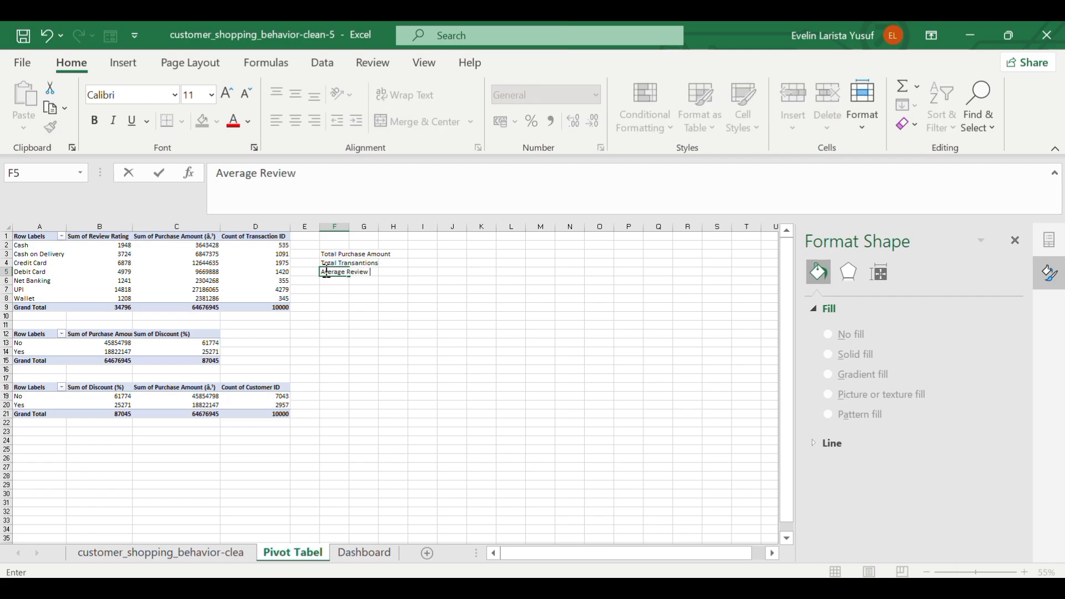
left_click(331, 281)
type("Average Dicount")
left_click(402, 255)
double_click(349, 226)
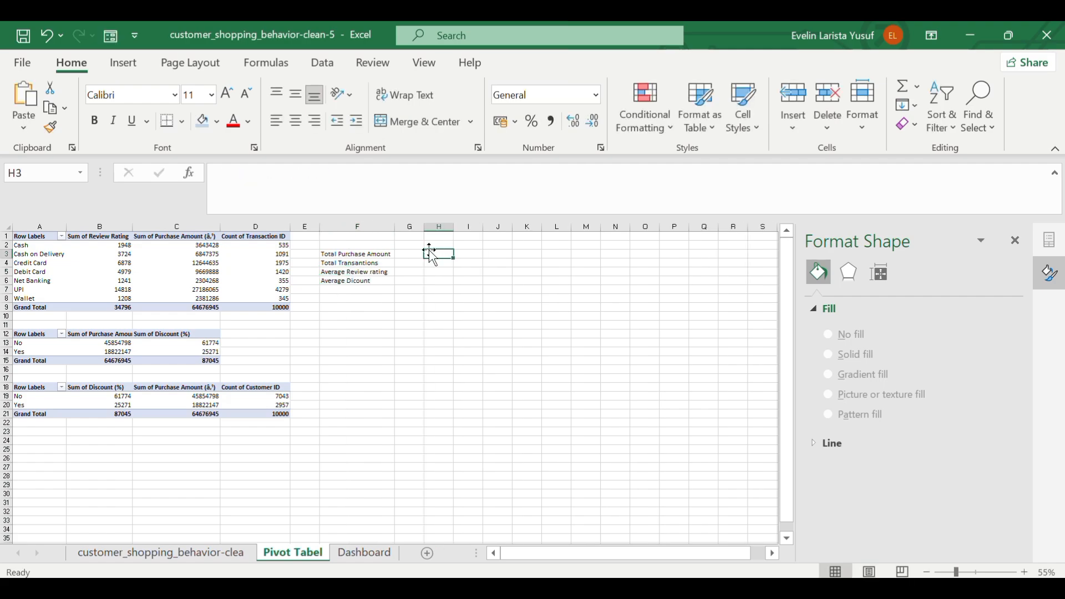
Reference the first pivot table's grand totals for purchase amount in G3 and transaction count in G4.
left_click(411, 254)
left_click(276, 176)
type("=")
left_click(191, 308)
key("Return")
left_click(275, 177)
type("=")
left_click(255, 308)
key("Return")
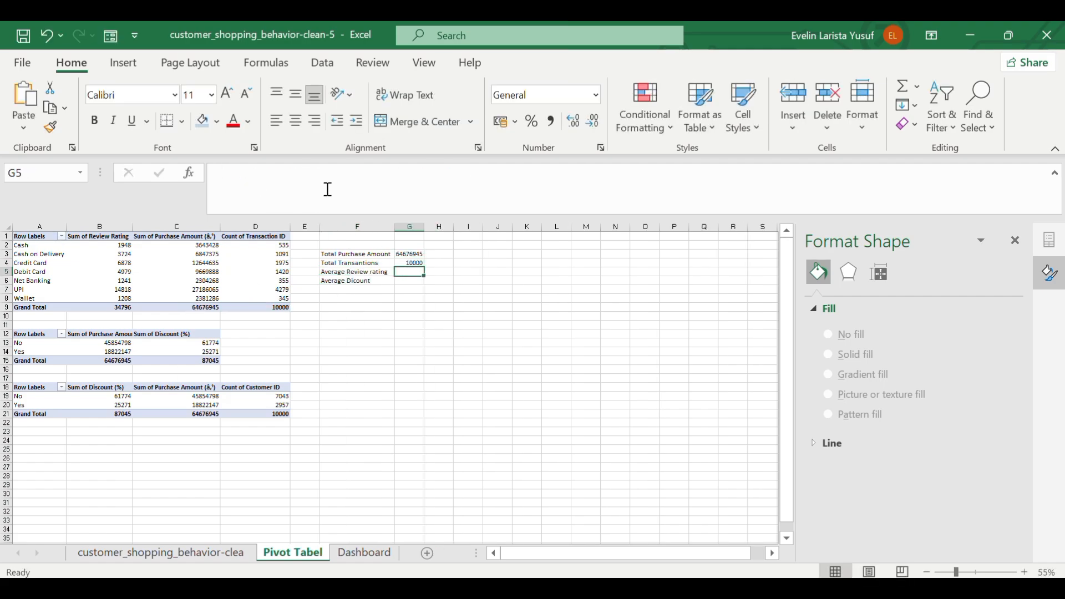
Reference the Sum of Review Rating grand total in G5 and the Sum of Discount grand total in G6.
left_click(326, 187)
type("=")
left_click(124, 308)
key("Return")
left_click(251, 180)
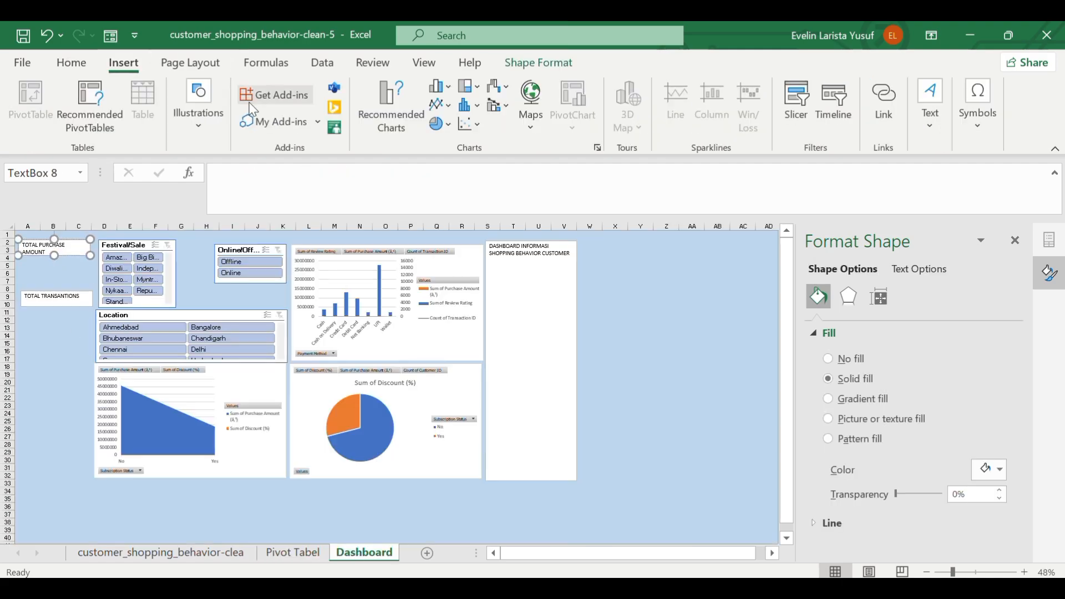
On the Dashboard, add a text box linked to 'Pivot Tabel'!G3 under TOTAL PURCHASE and a copy linked to G4 under TOTAL TRANSANTIONS.
left_click_drag(21, 257, 88, 278)
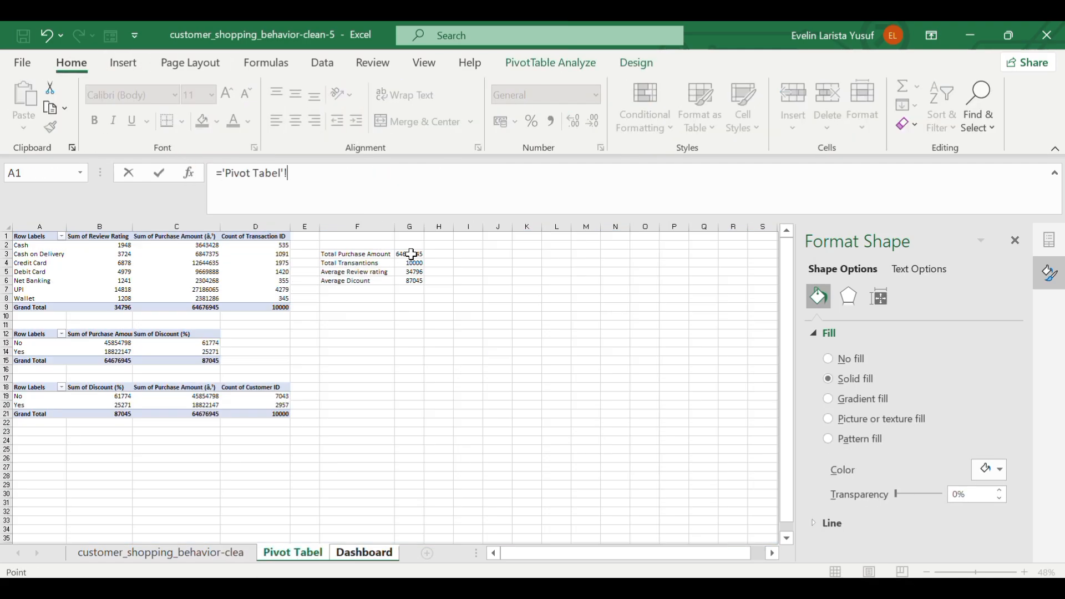
left_click_drag(66, 272, 73, 326)
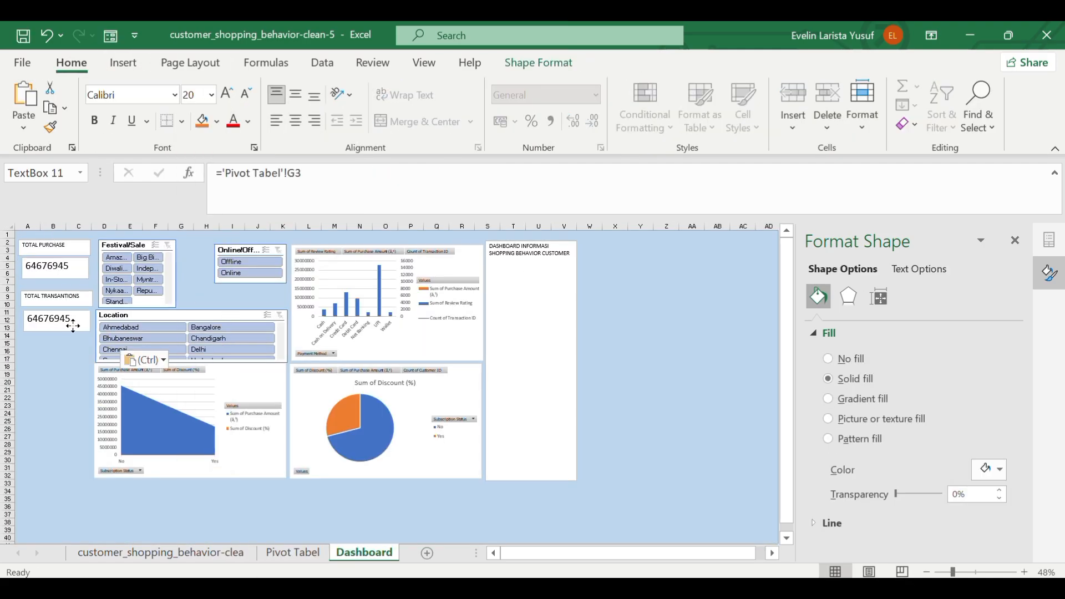
left_click_drag(320, 173, 221, 177)
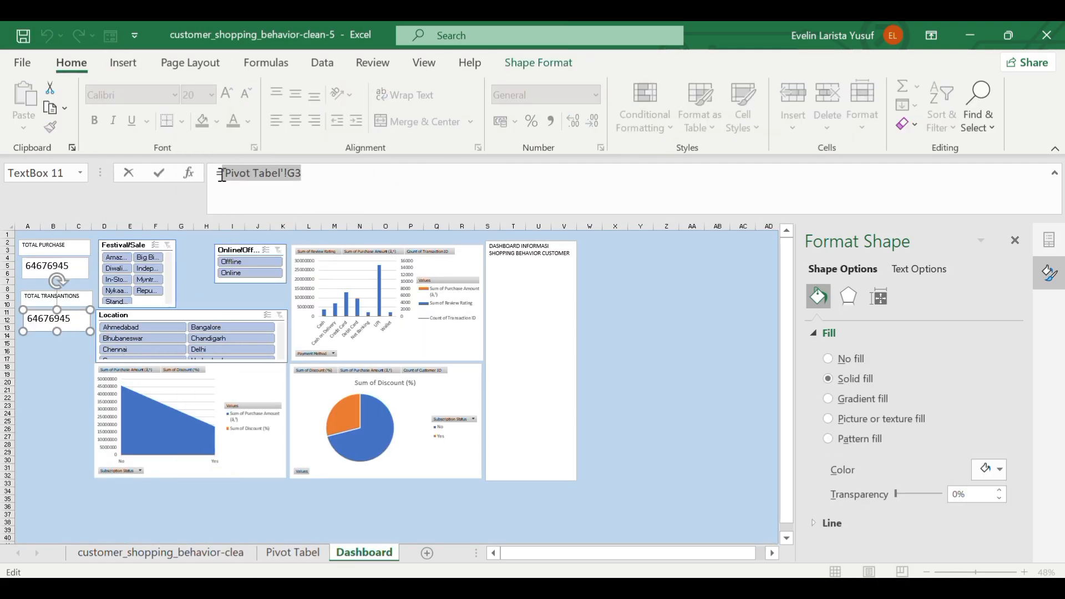
left_click(292, 552)
left_click(411, 263)
key("Return")
Set the linked figure under TOTAL TRANSANTIONS to font size 24 and enlarge the font of the dashboard title text box.
left_click(211, 95)
left_click(196, 321)
left_click(78, 351)
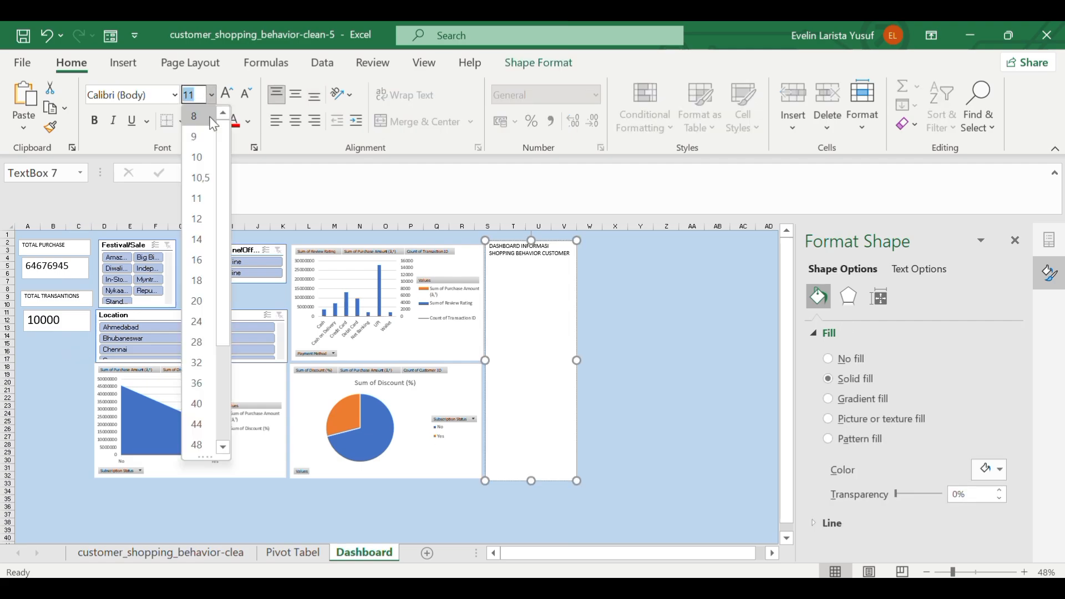
left_click(202, 333)
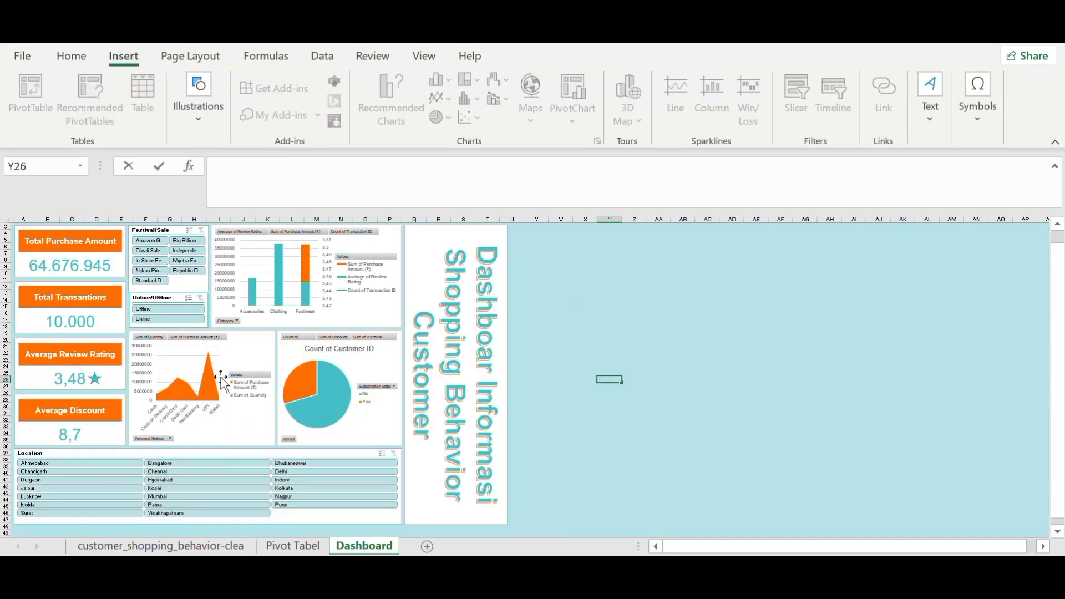
Filter the finished dashboard by each Festival/Sale option in turn, finishing with the Amazon sale, to check the figures and charts.
left_click(158, 241)
left_click(158, 251)
left_click(158, 261)
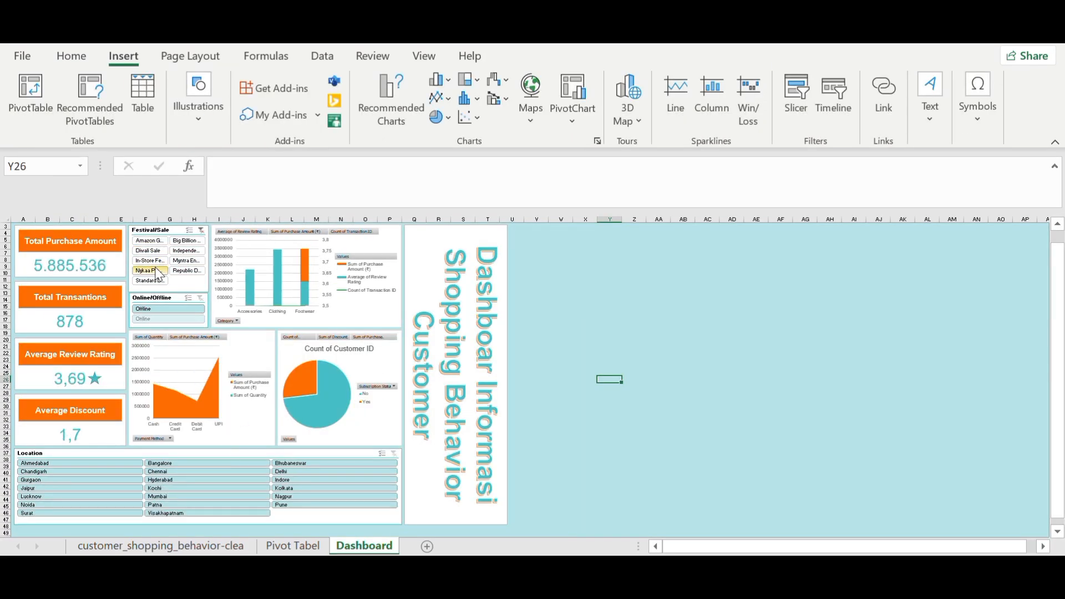
left_click(158, 271)
left_click(149, 281)
left_click(188, 241)
left_click(187, 251)
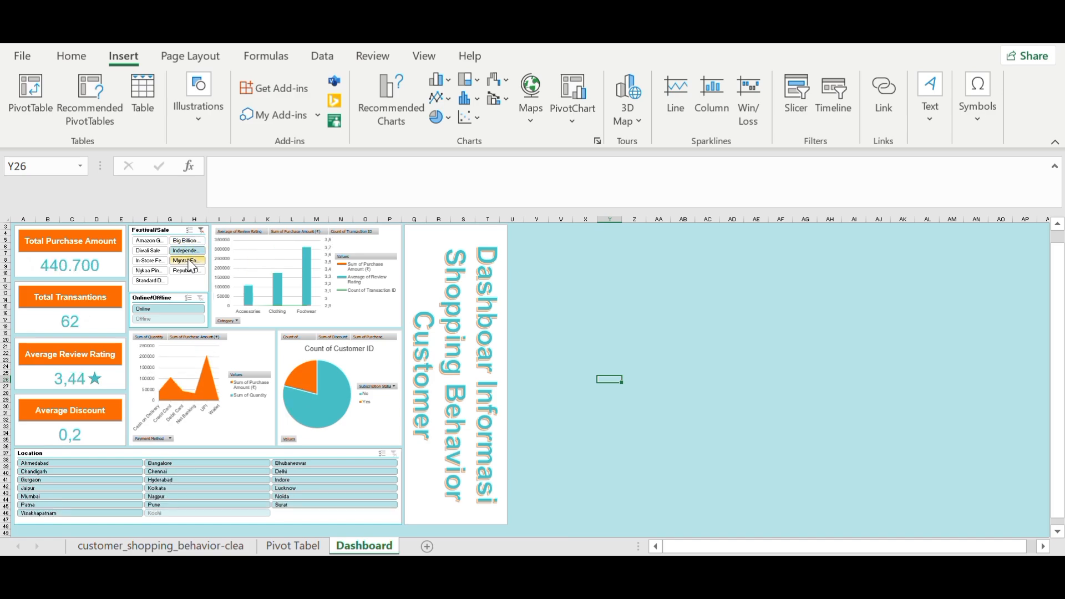
left_click(187, 261)
left_click(189, 272)
left_click(150, 241)
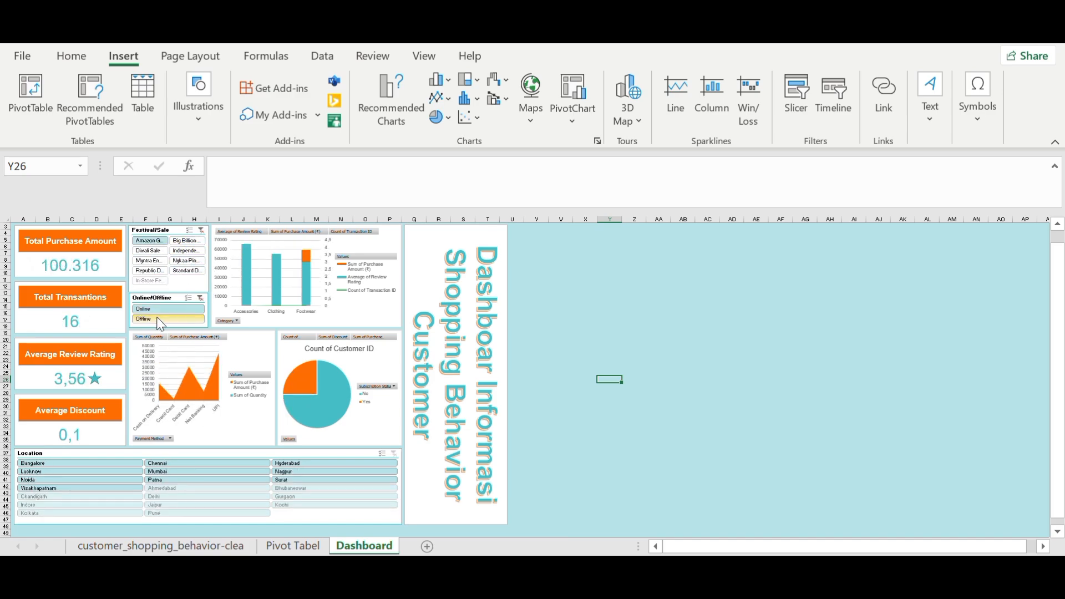
Filter the dashboard by location Bangalore, Chennai, Mumbai, Nagpur and Hyderabad in turn to check the figures and charts.
left_click(98, 465)
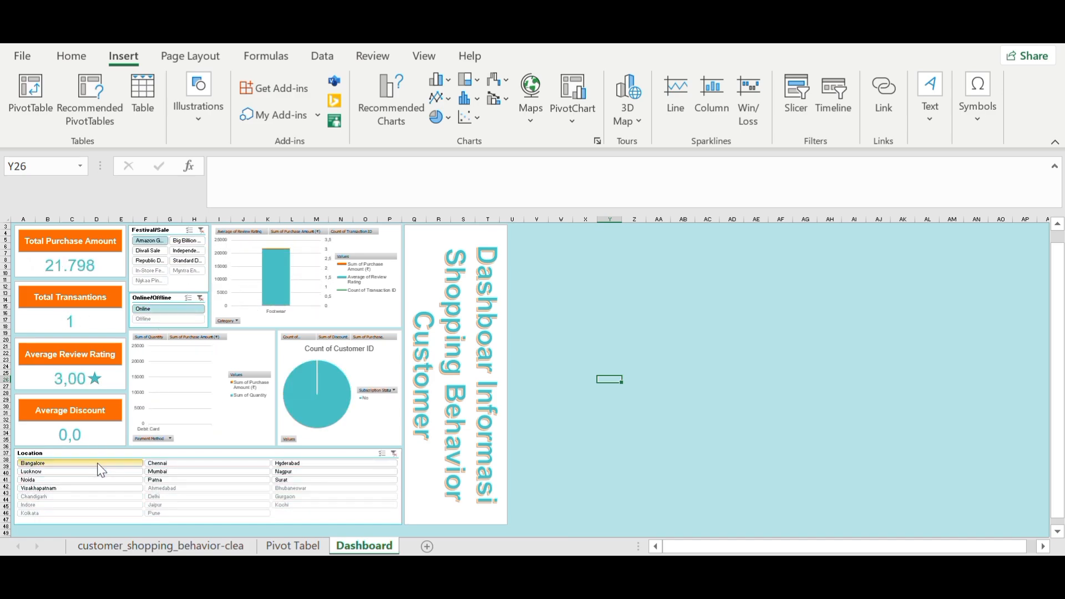
left_click(153, 464)
left_click(158, 472)
left_click(299, 472)
left_click(301, 463)
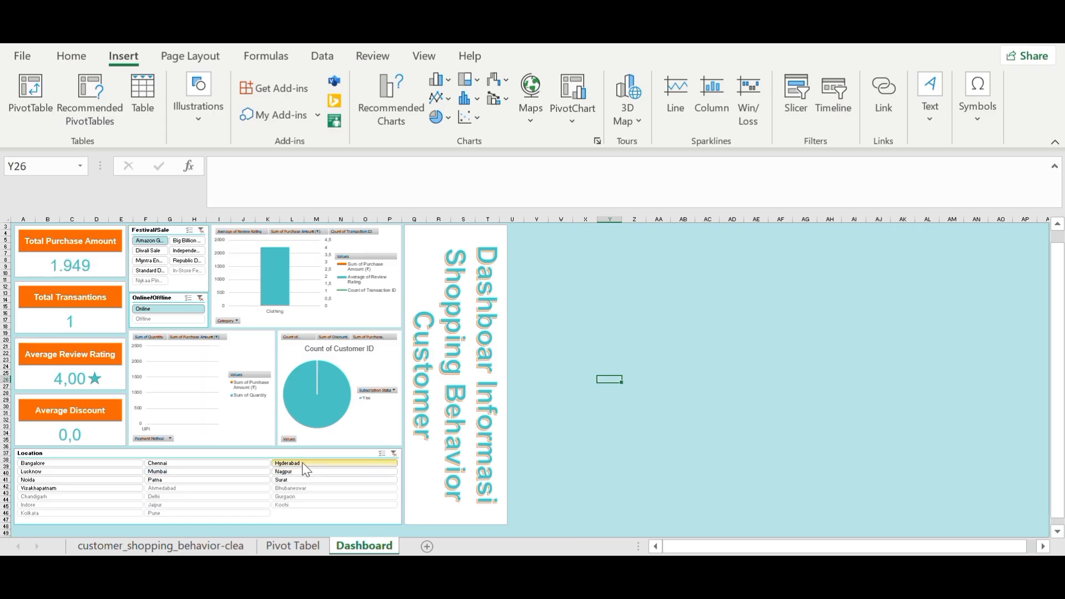